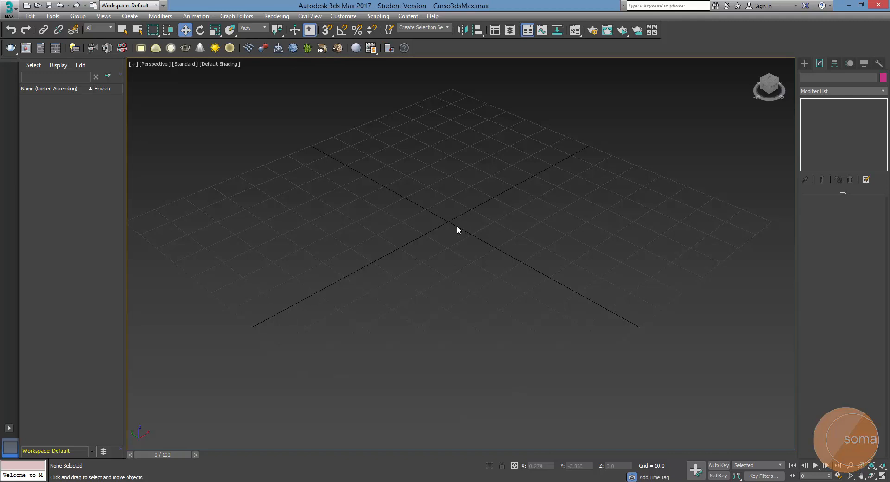
Open the Units Setup dialog and its System Unit Setup settings, arranging the two dialogs side by side
middle_drag(457, 230, 461, 225)
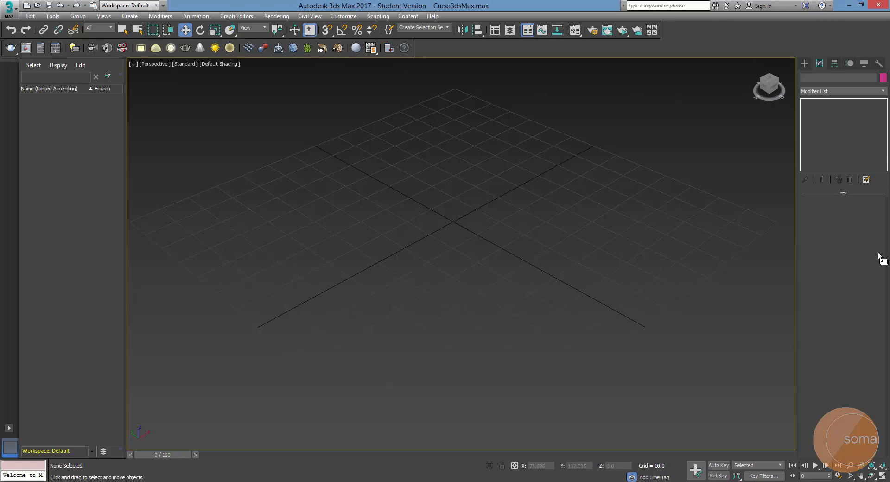
click(342, 16)
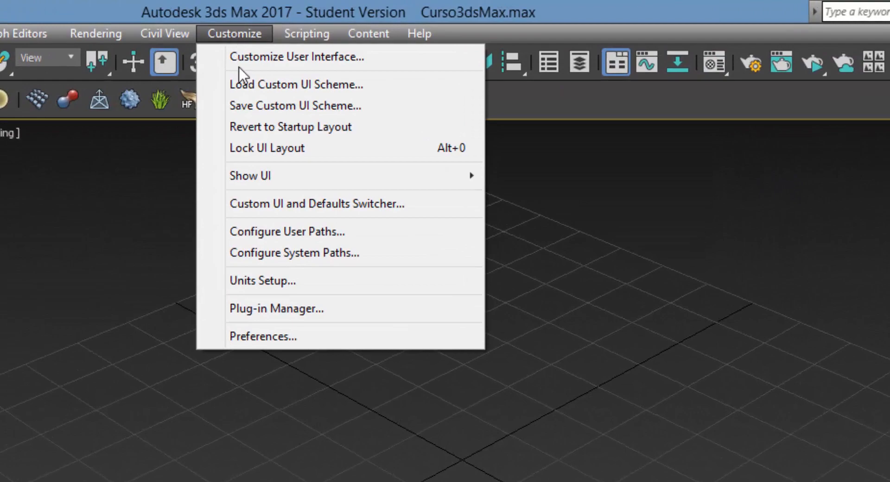
click(320, 282)
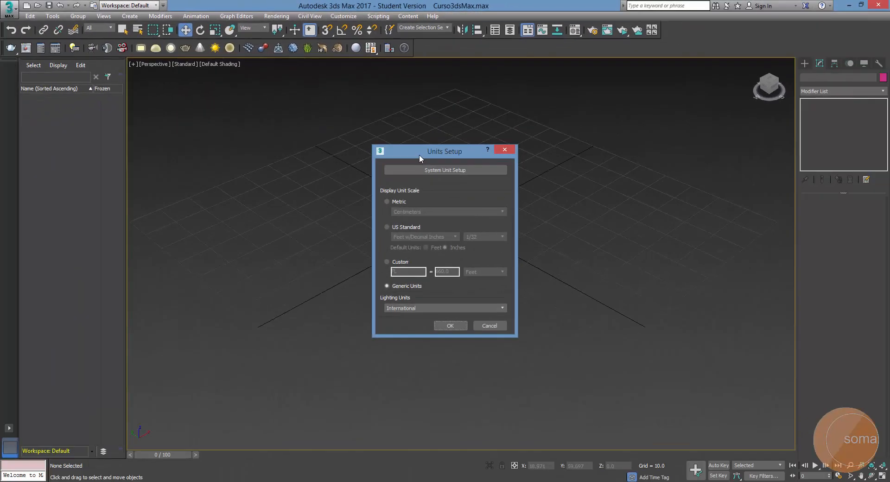
drag(419, 155, 188, 79)
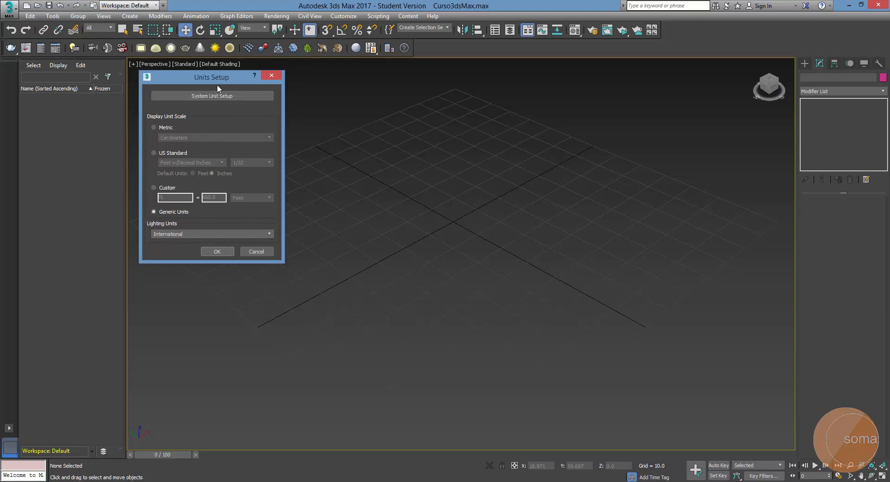
drag(217, 85, 218, 95)
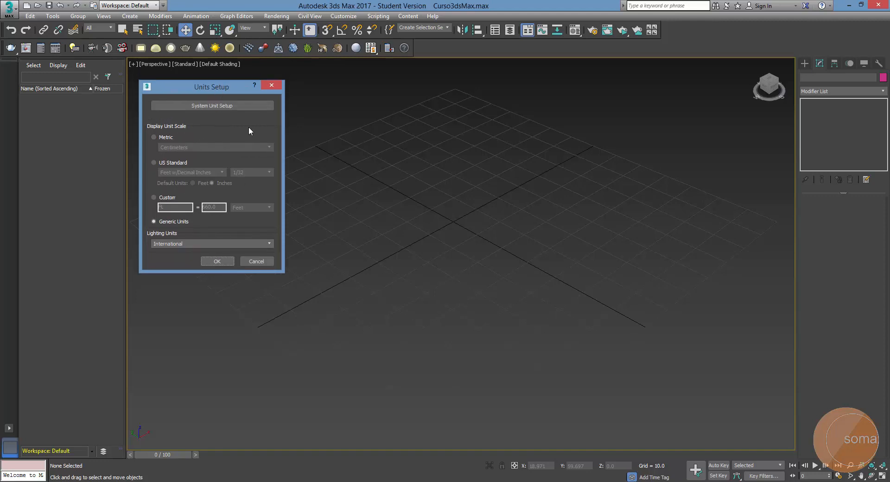
click(214, 107)
drag(204, 103, 351, 99)
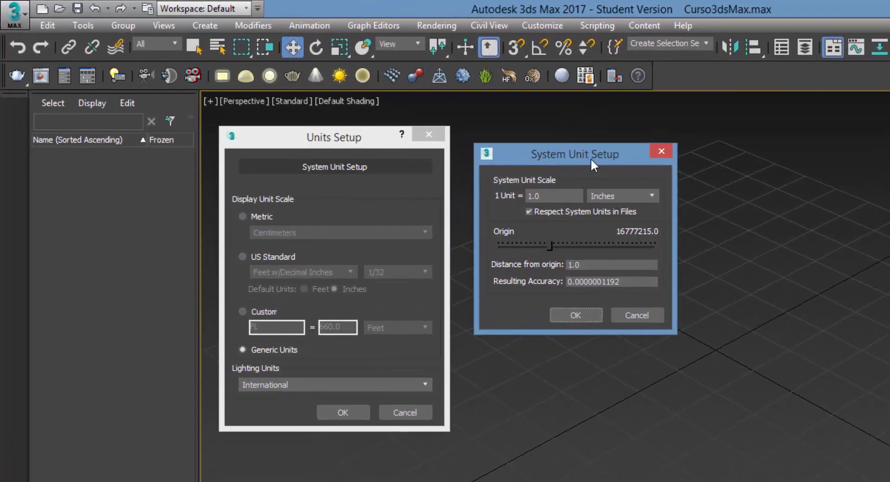
drag(560, 147, 551, 147)
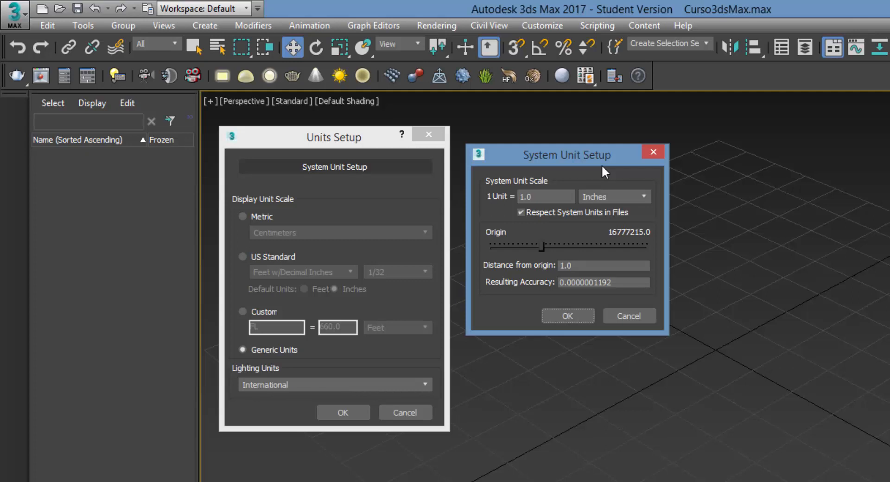
drag(584, 154, 581, 168)
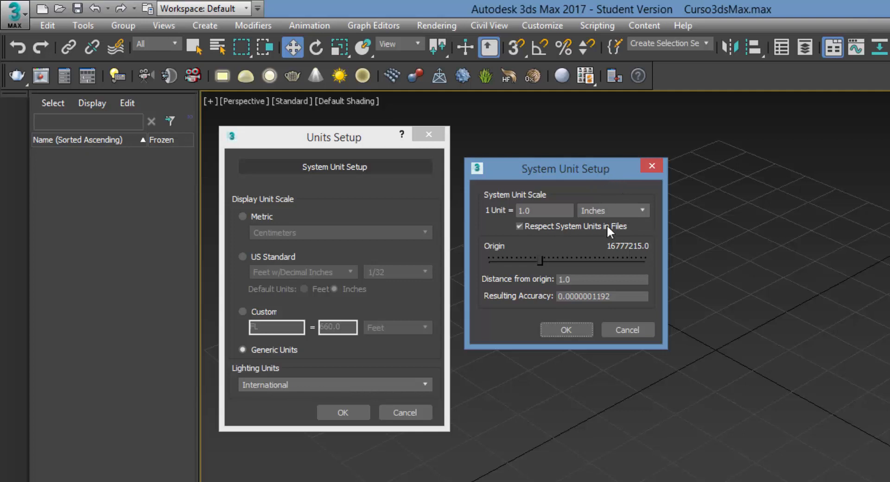
Set the system unit scale to 1 unit = 1.0 Centimeters and confirm the system unit settings
click(643, 211)
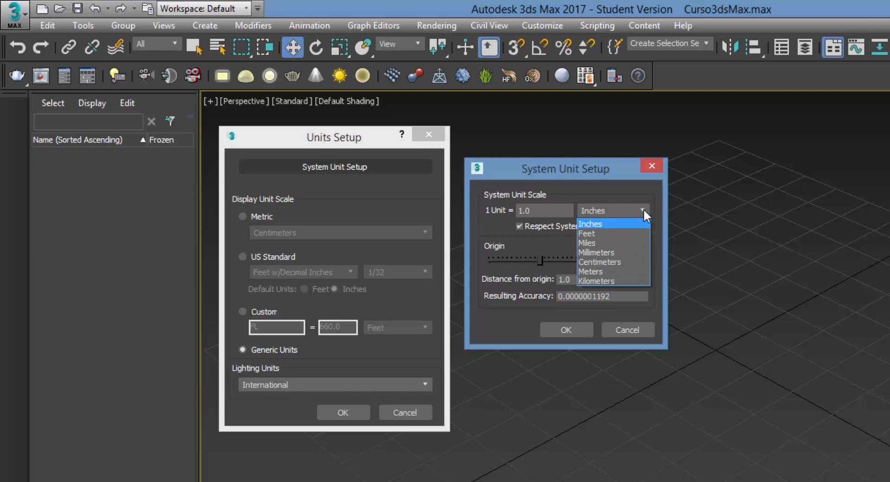
click(629, 263)
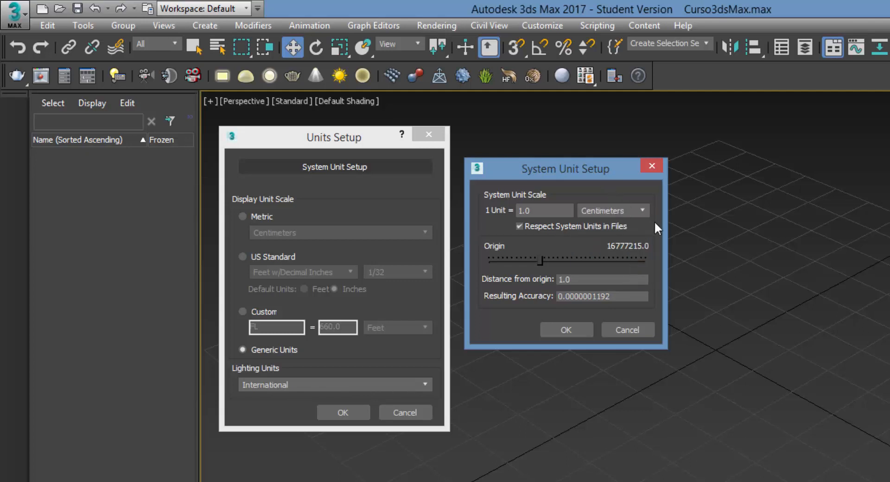
click(640, 209)
click(630, 259)
click(632, 210)
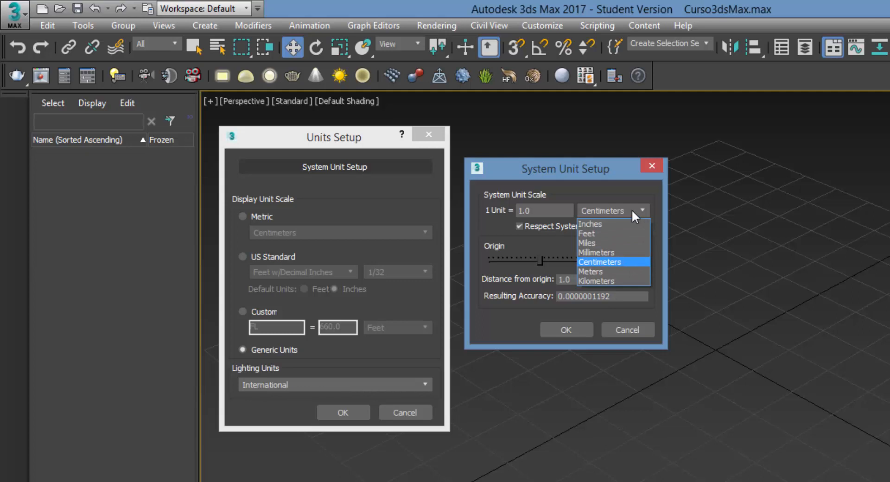
click(631, 210)
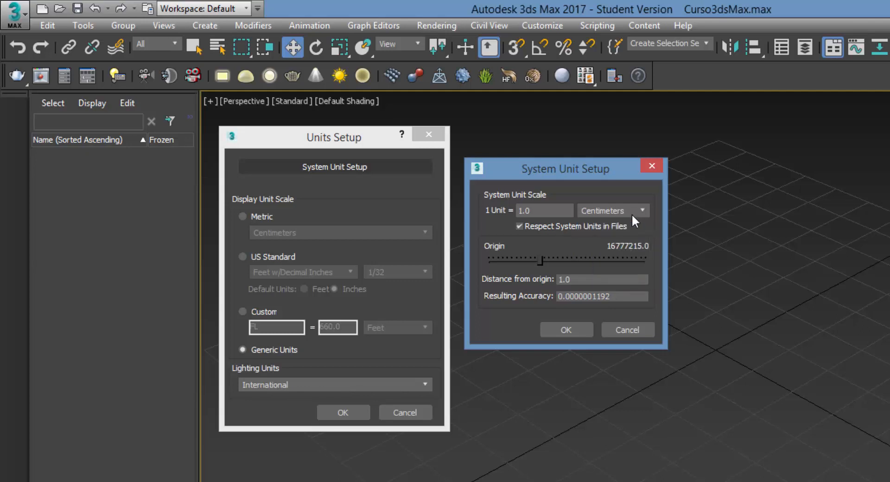
drag(571, 179, 569, 180)
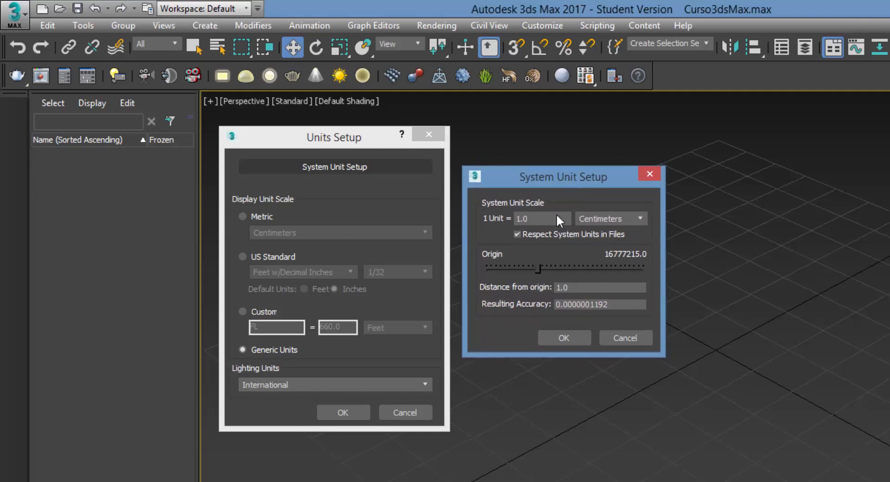
click(565, 338)
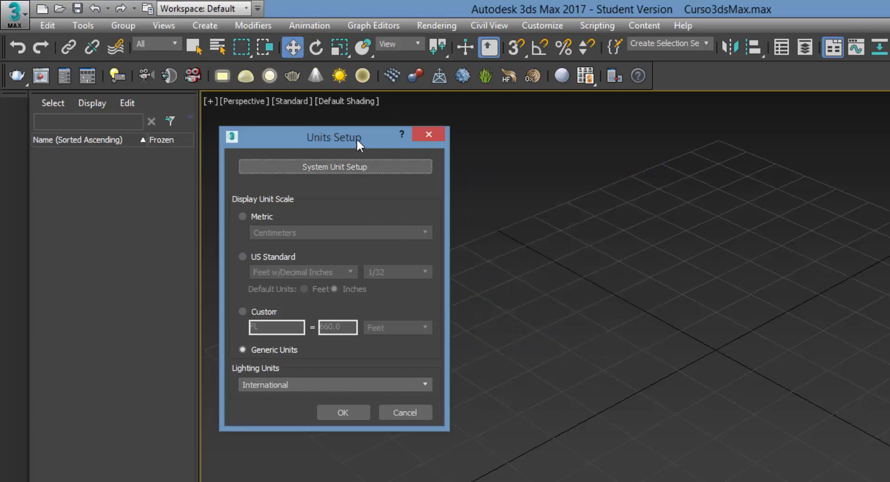
Recheck the system unit scale in System Unit Setup and return to Units Setup
drag(357, 138, 357, 127)
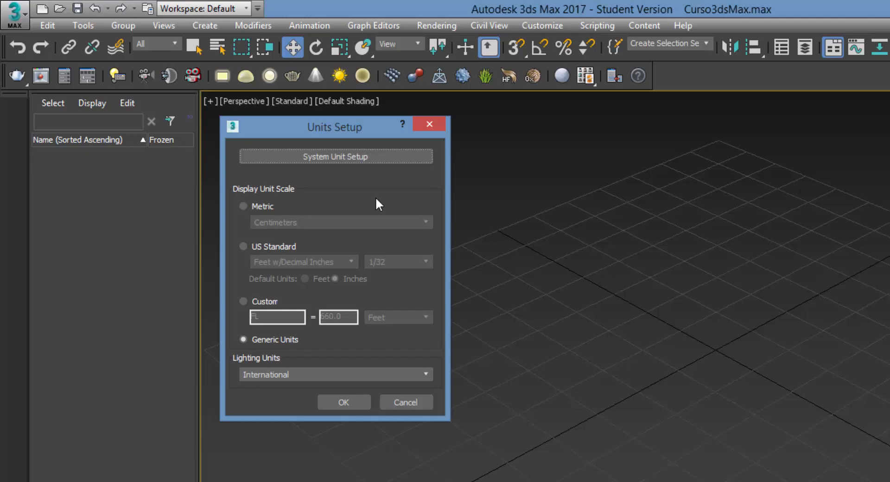
drag(352, 131, 347, 129)
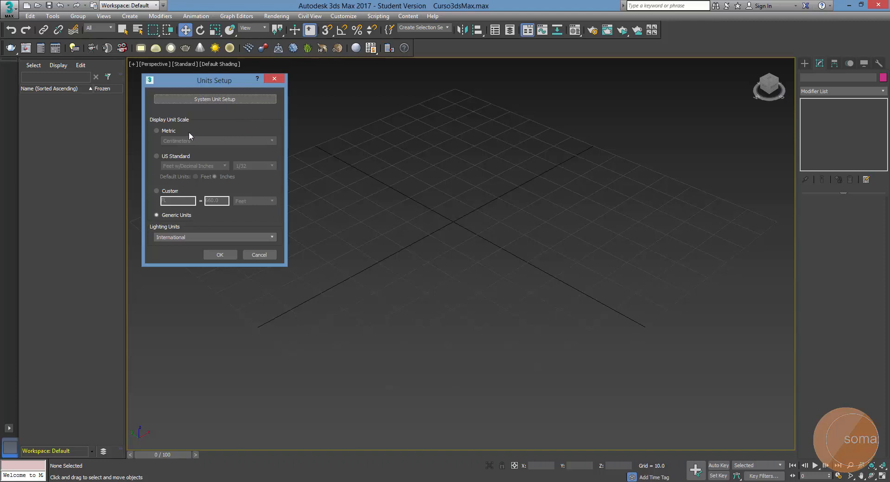
click(232, 99)
drag(240, 116, 396, 87)
click(378, 189)
Set the display unit scale to Metric with Meters and apply the units setup
click(169, 132)
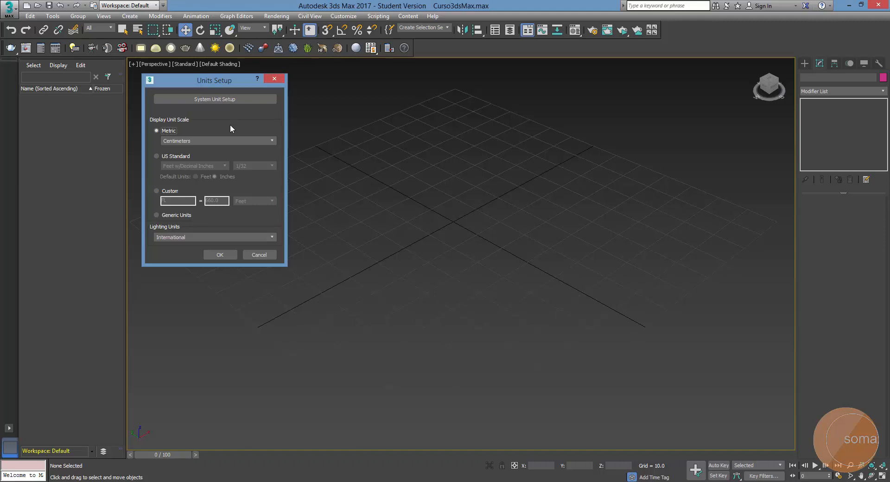
click(261, 142)
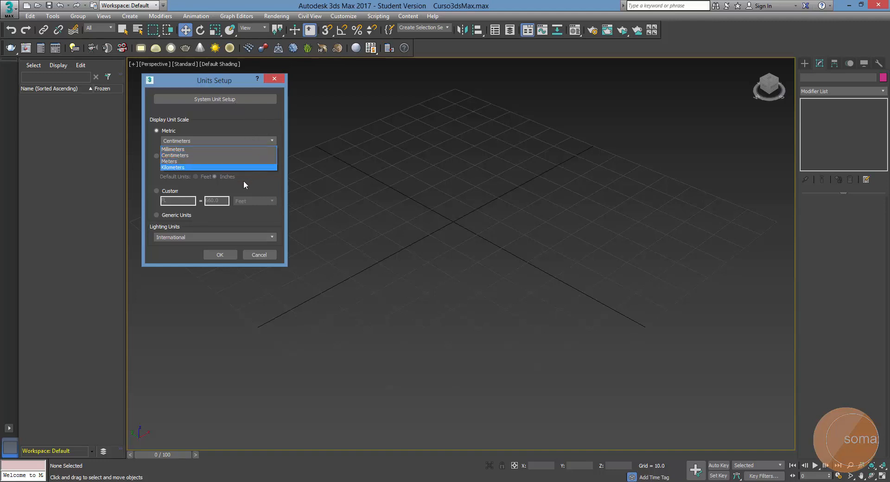
click(196, 177)
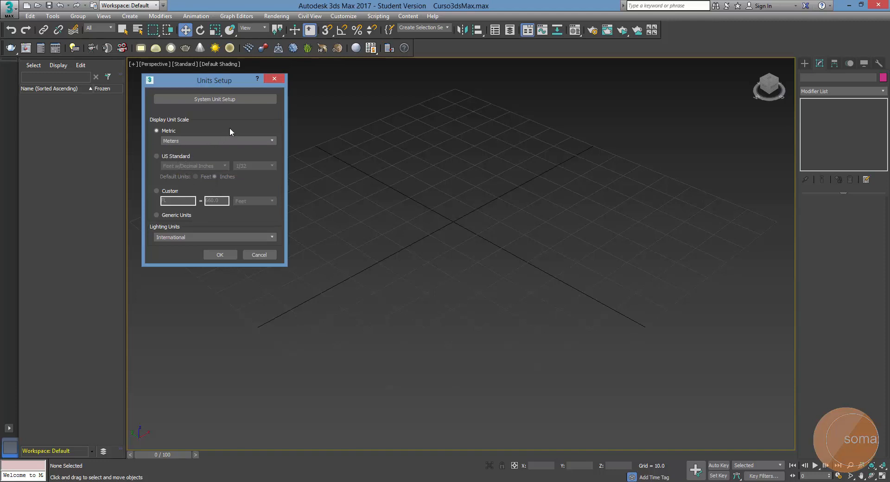
click(220, 255)
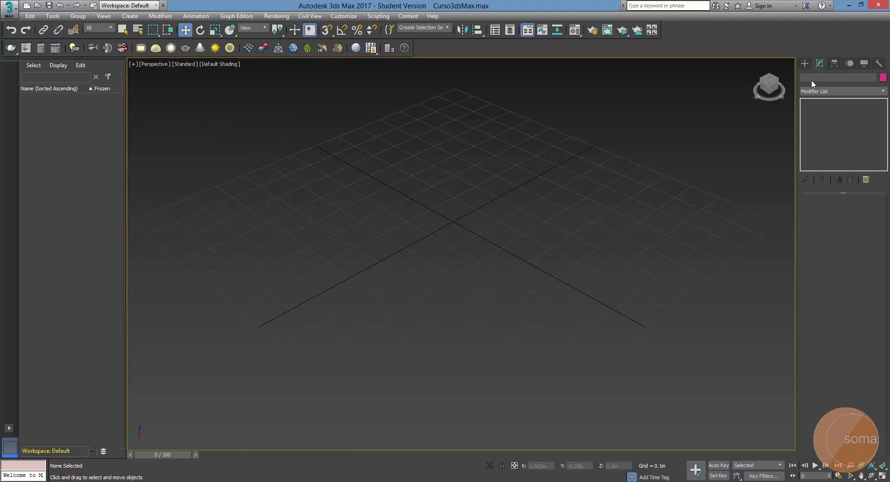
Create a box near the grid origin, about 0.33 m long, 0.3 m wide and 0.46 m high, and show its editable parameters
click(804, 64)
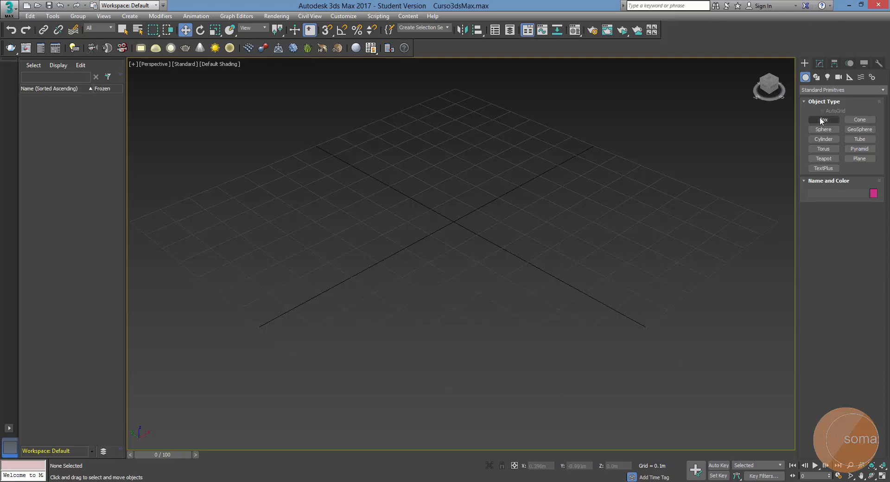
click(821, 120)
scroll(435, 213, up, 5)
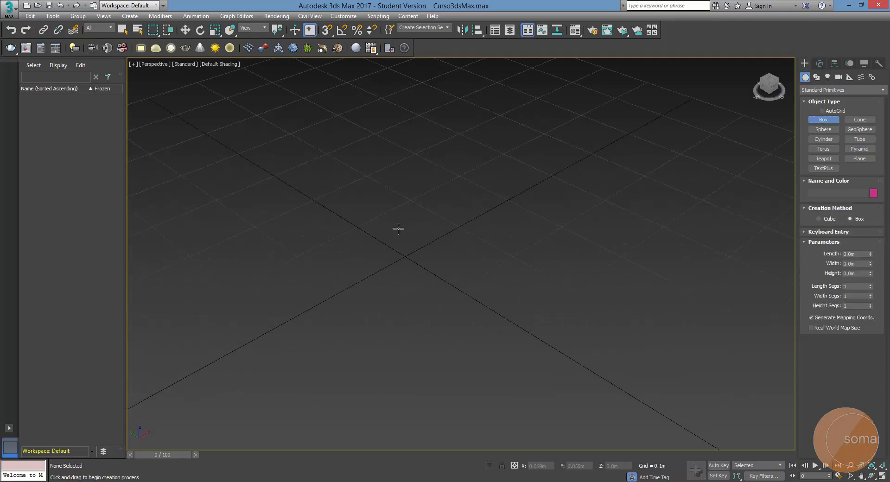
scroll(400, 227, up, 2)
scroll(425, 206, down, 2)
drag(409, 187, 410, 406)
click(447, 161)
scroll(446, 162, down, 3)
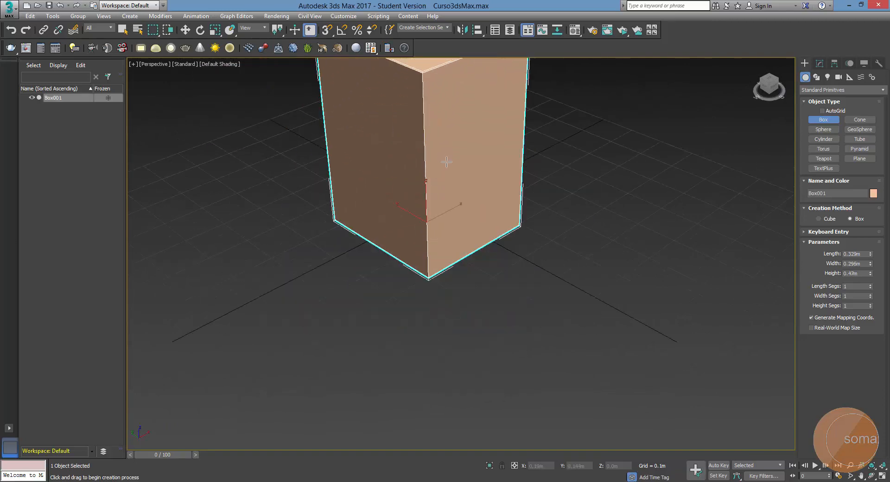
scroll(446, 162, down, 5)
key(w)
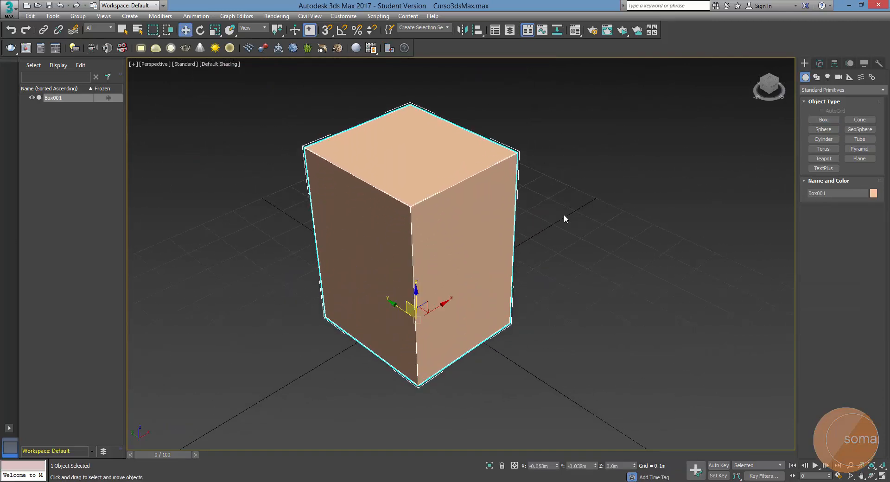
middle_drag(516, 222, 586, 211)
click(820, 63)
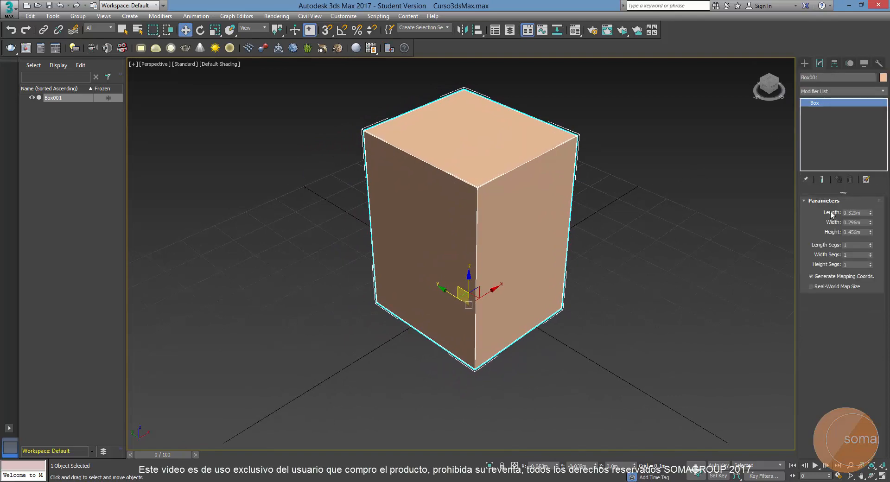
Try adjusting the box's length interactively to 0.316 m
middle_drag(532, 393, 513, 386)
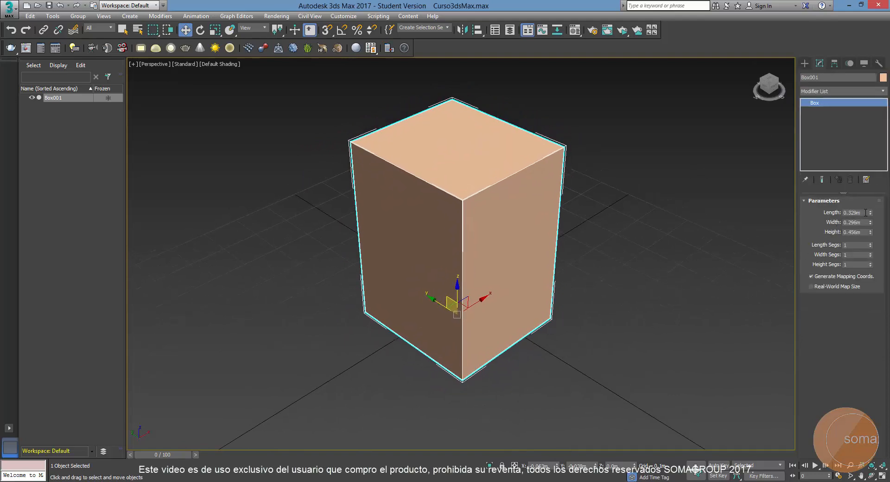
click(862, 212)
click(863, 222)
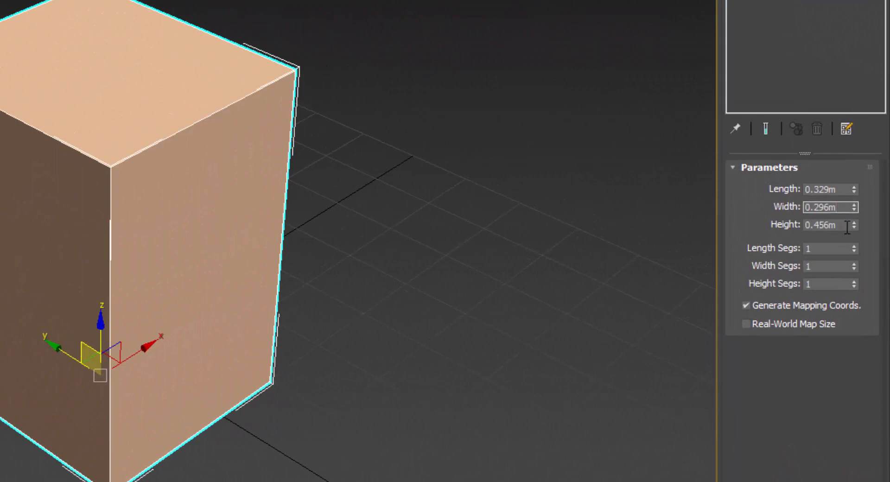
click(846, 227)
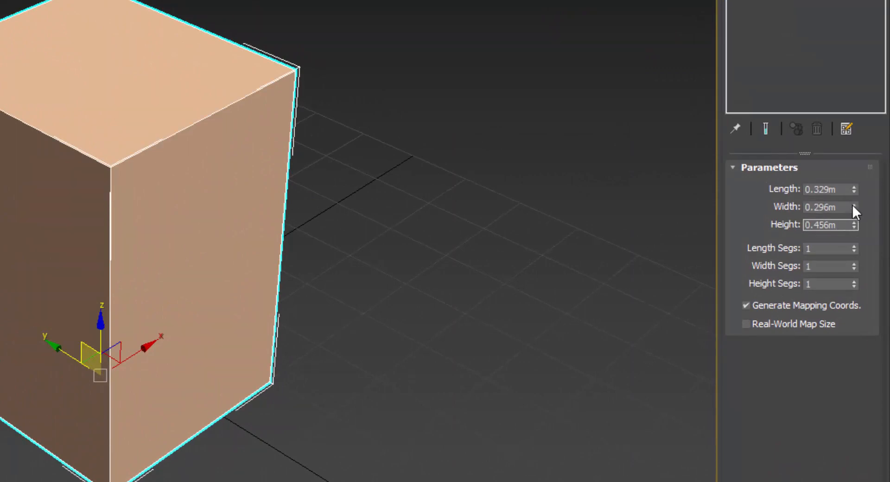
click(837, 190)
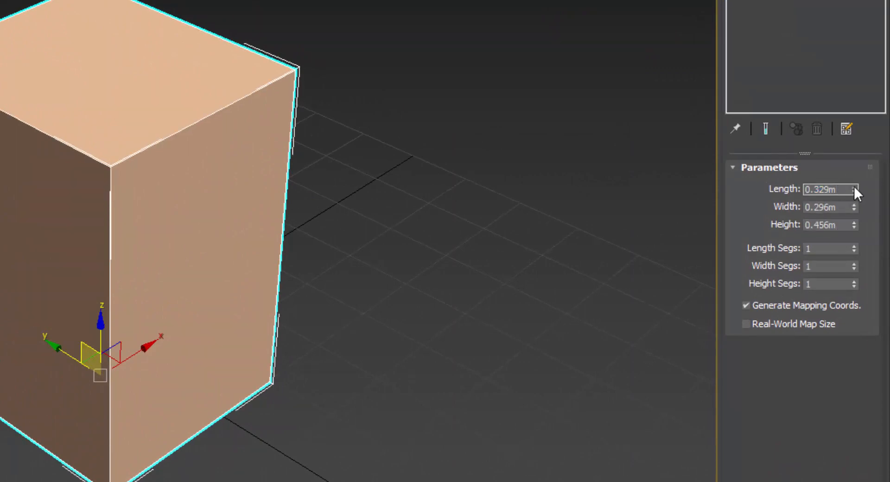
mouse_move(854, 186)
mouse_down()
mouse_move(850, 173)
mouse_move(855, 192)
mouse_up()
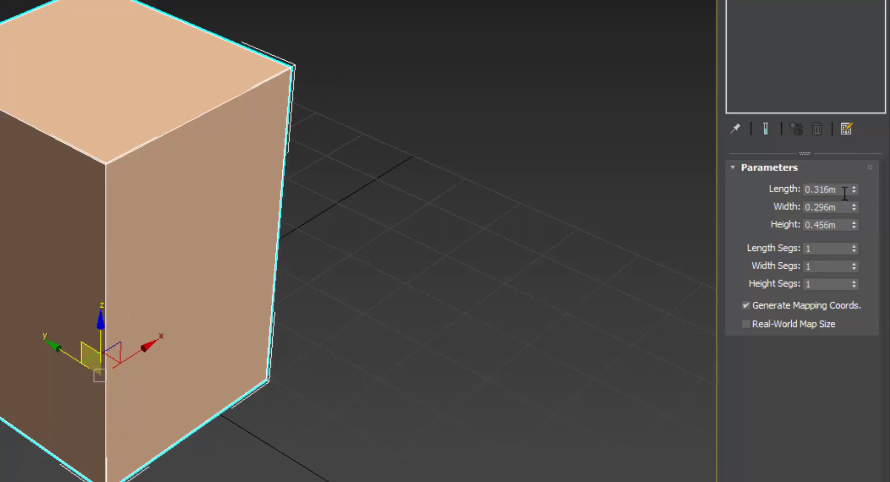
Set the box's length, width and height to 0.3 m each
double_click(845, 192)
text(0.3)
key(Return)
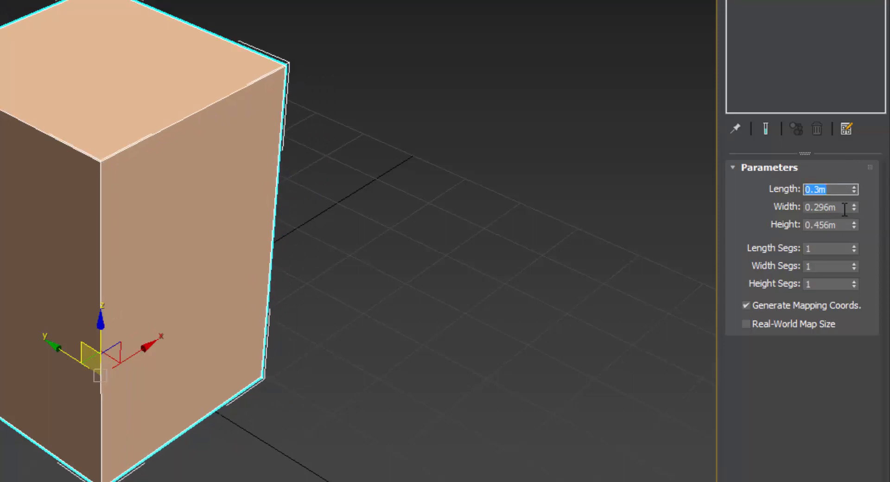
double_click(844, 209)
text(0.3)
key(Return)
click(839, 225)
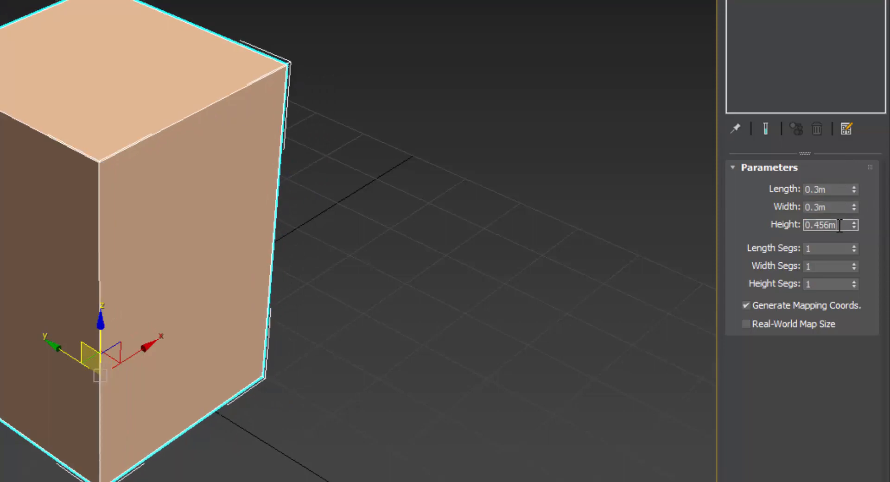
double_click(839, 226)
text(0.3)
key(Return)
click(98, 258)
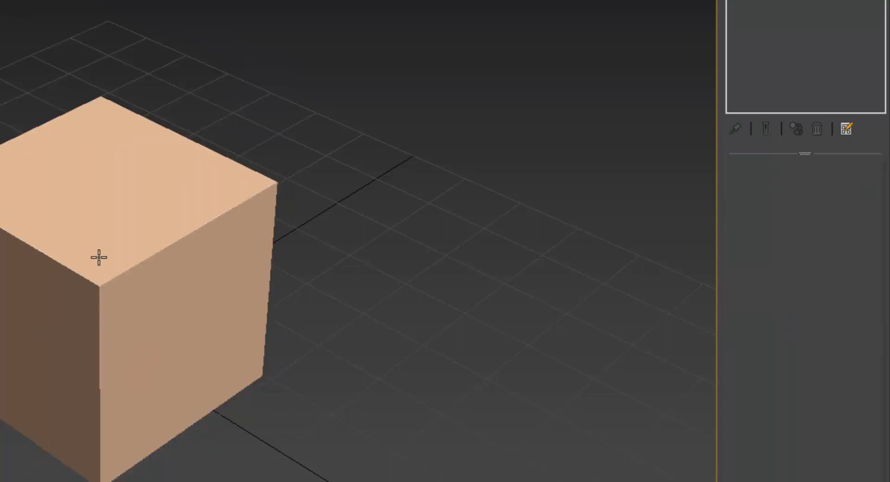
click(98, 258)
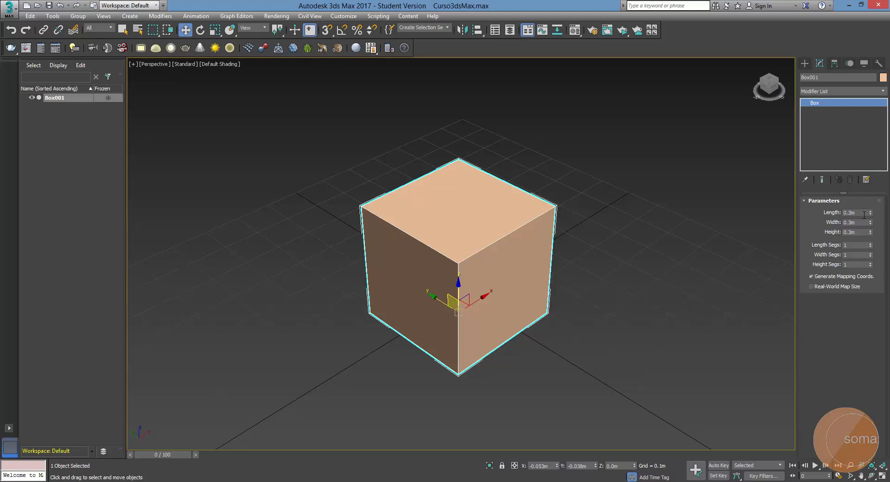
Deselect the box
middle_drag(426, 249, 424, 241)
scroll(424, 240, down, 2)
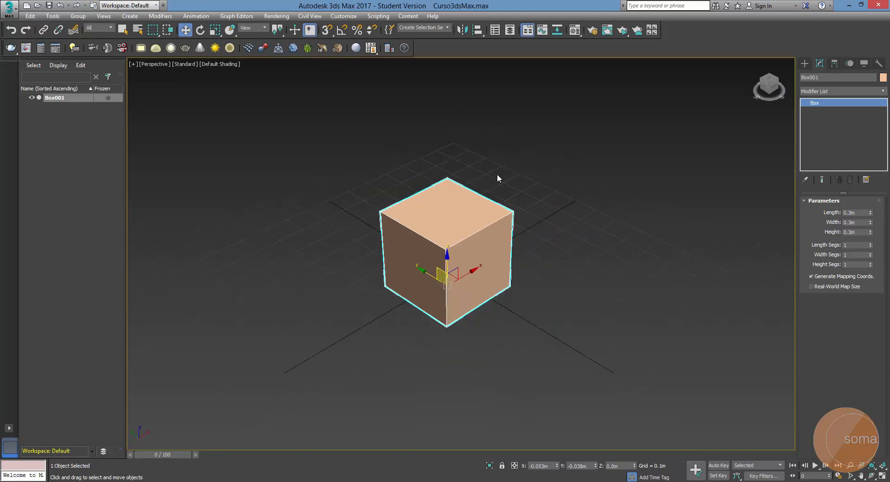
click(497, 175)
scroll(451, 237, up, 2)
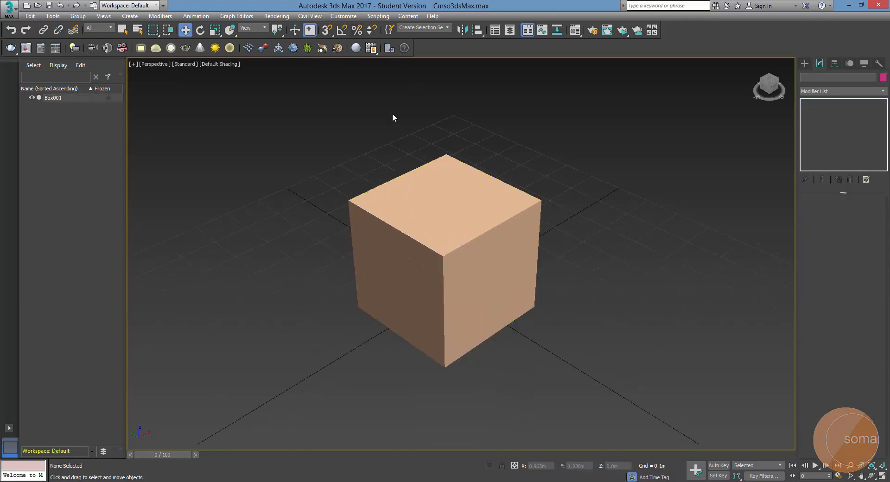
Set the display unit scale to metric centimetres with the box selected and check its dimensions
click(509, 232)
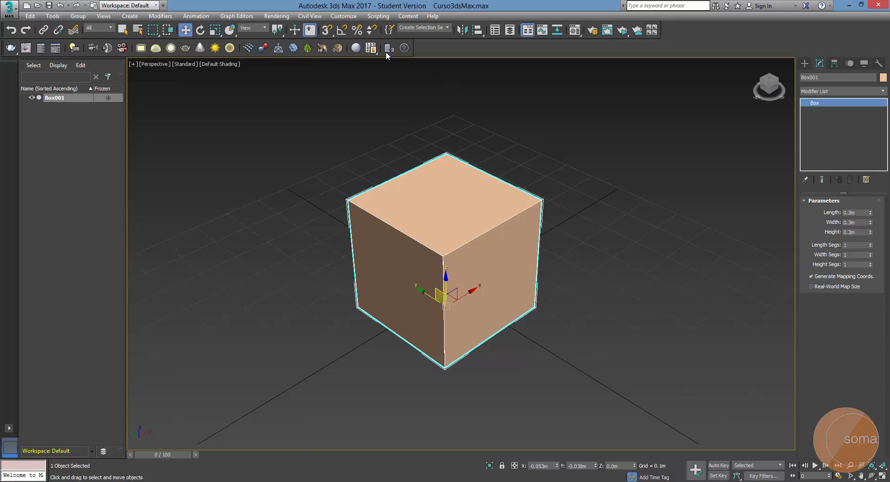
click(343, 16)
click(386, 138)
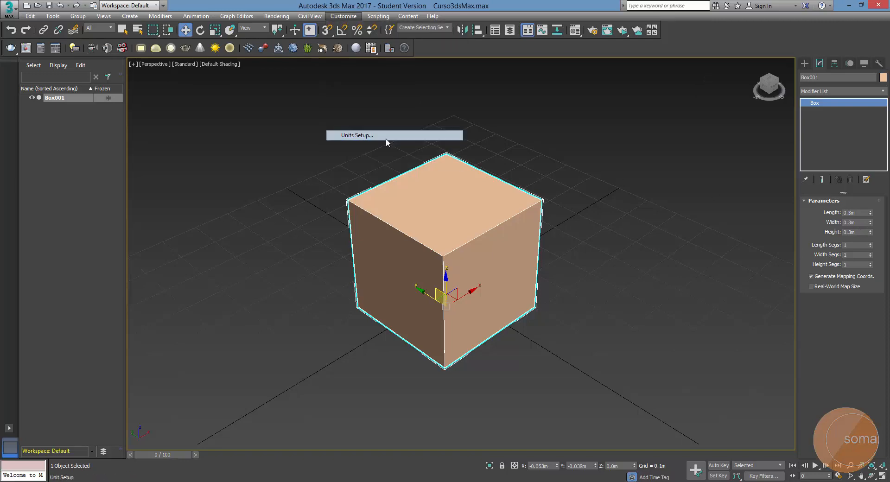
drag(402, 150, 170, 83)
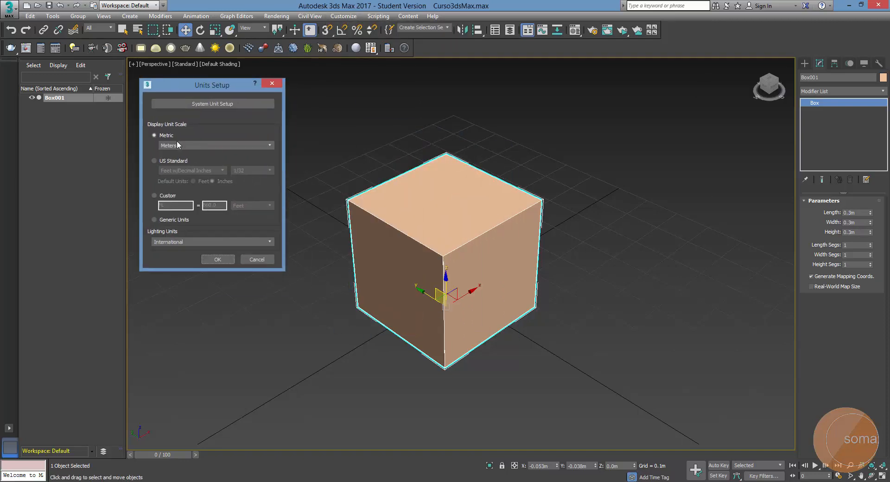
click(177, 142)
click(207, 161)
click(217, 259)
click(856, 207)
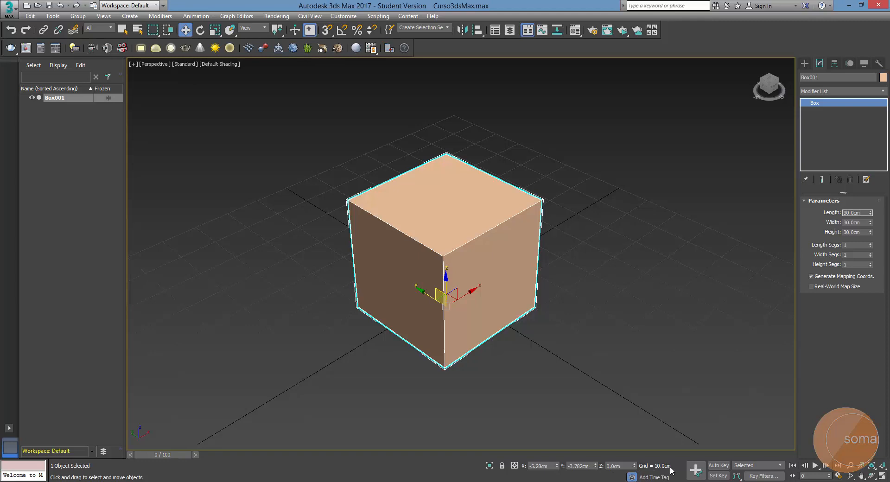
click(599, 365)
click(464, 273)
Change the display unit scale to metric millimetres and inspect the reselected box's length, width and height
click(343, 17)
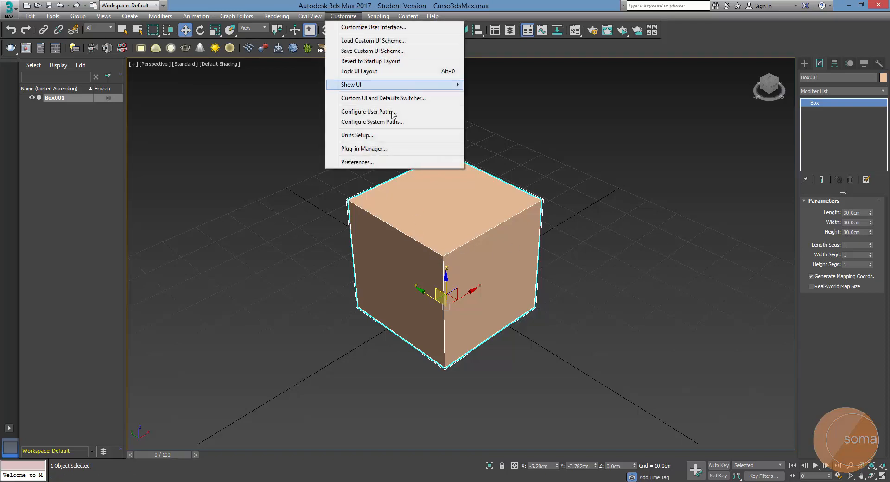
click(393, 137)
drag(401, 149, 222, 79)
click(188, 146)
click(193, 157)
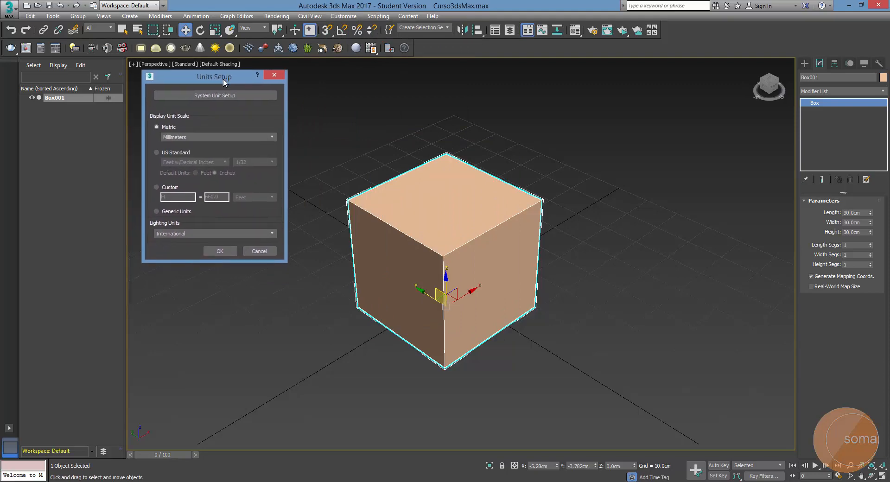
click(217, 252)
click(570, 353)
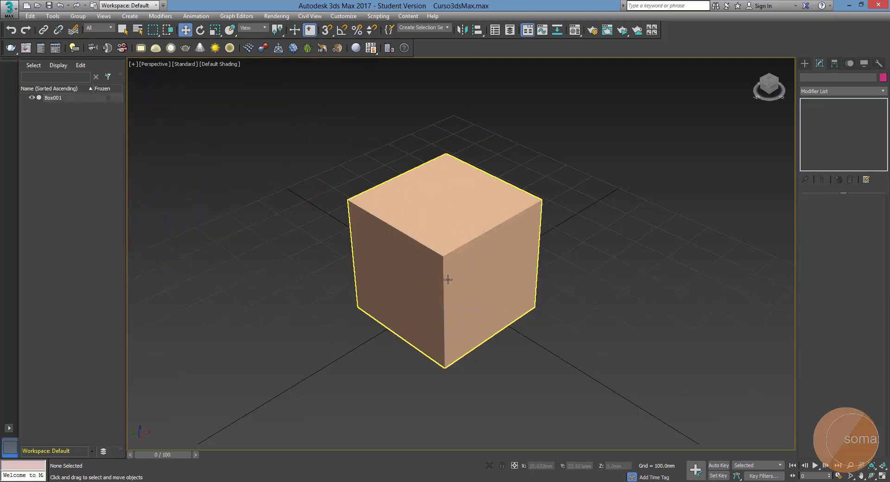
click(447, 278)
double_click(865, 213)
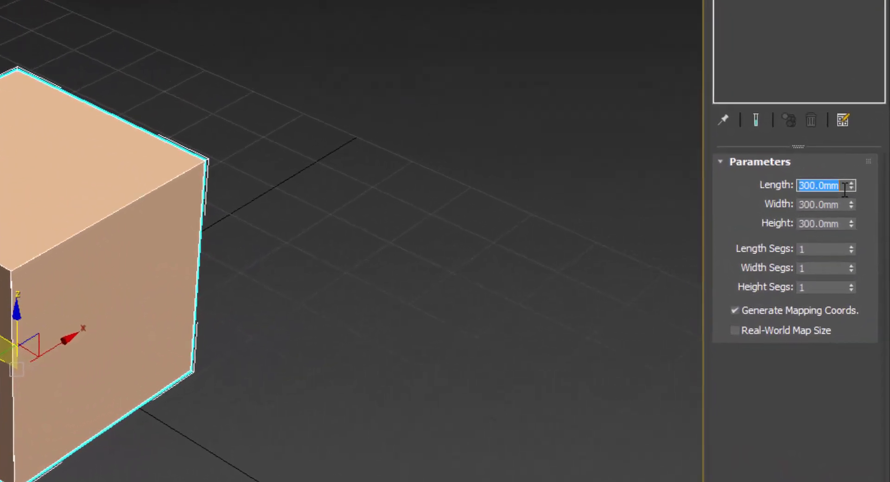
click(844, 190)
double_click(844, 190)
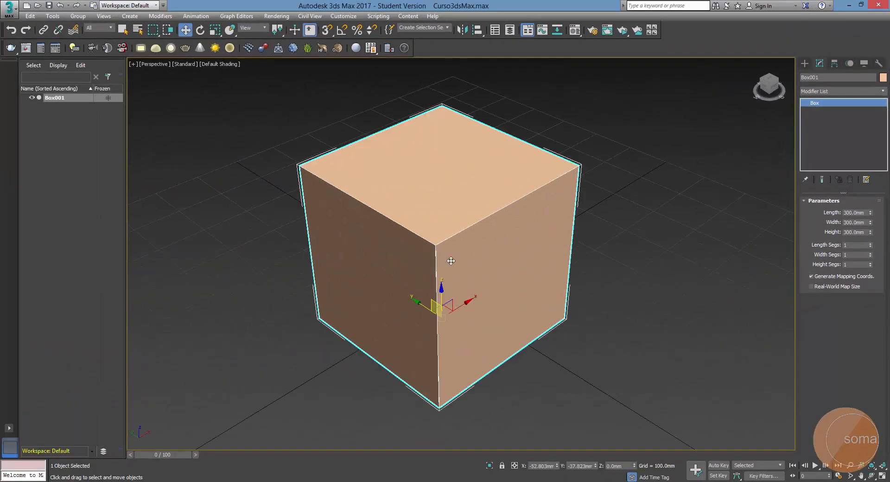
scroll(446, 231, down, 2)
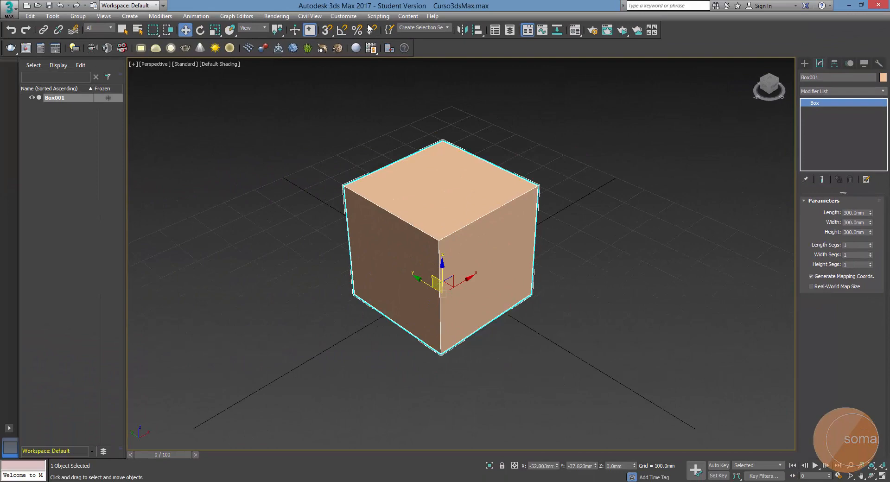
Try the US Standard display scale with feet and decimal inches on the box's dimensions
click(353, 17)
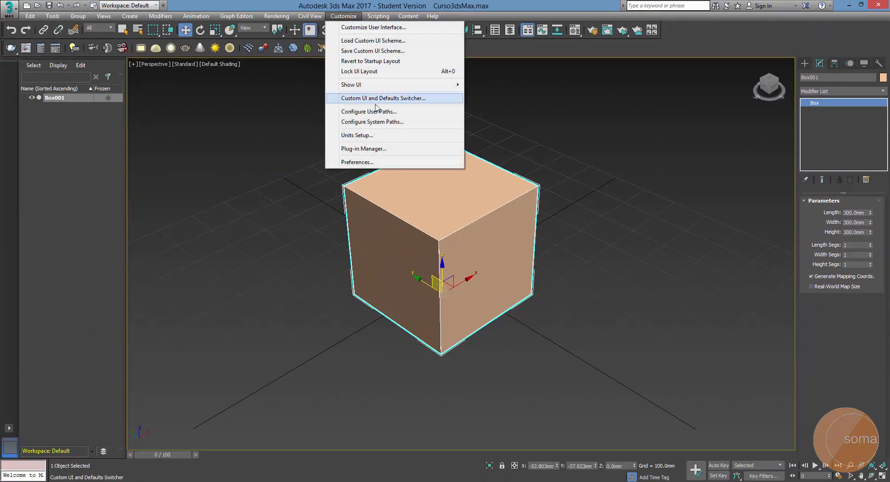
click(379, 135)
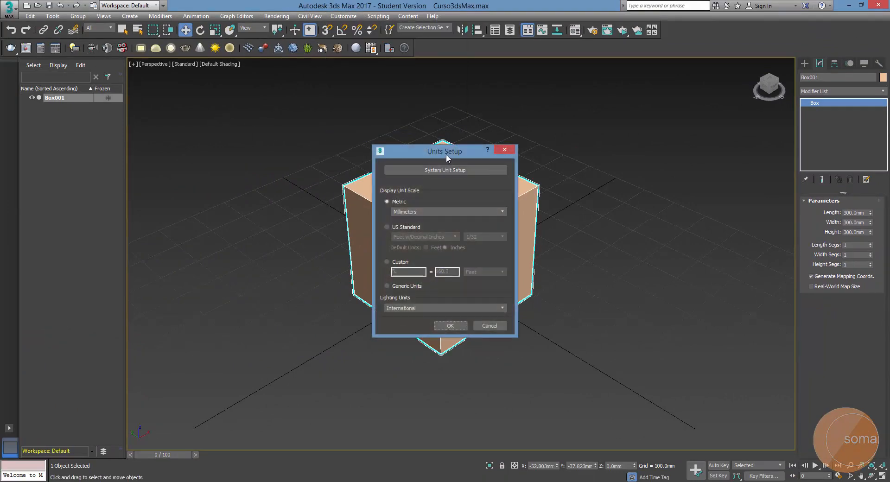
drag(445, 151, 213, 92)
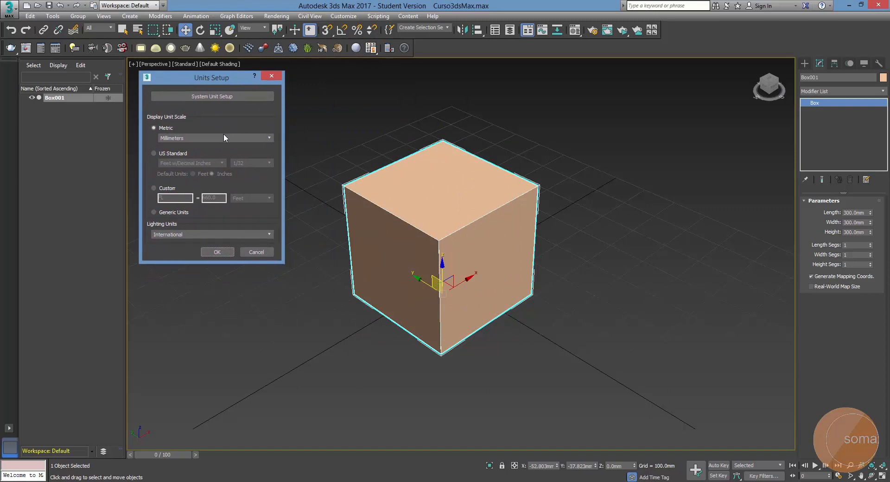
click(154, 153)
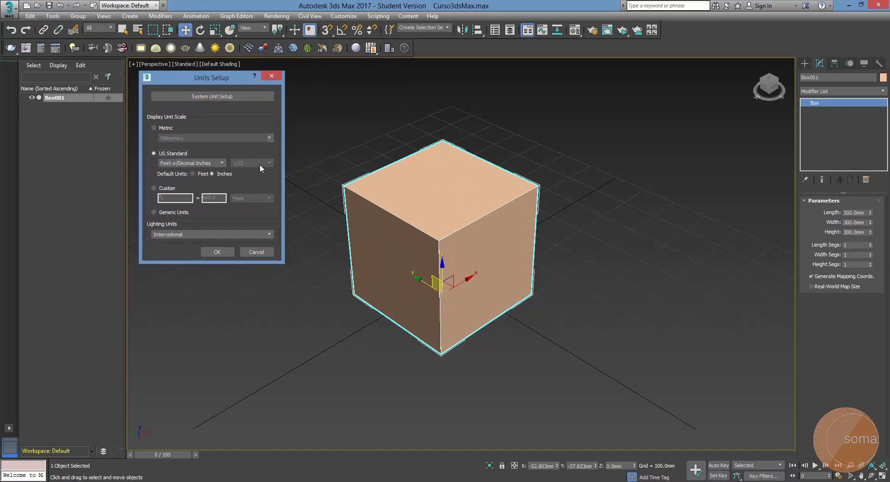
click(229, 253)
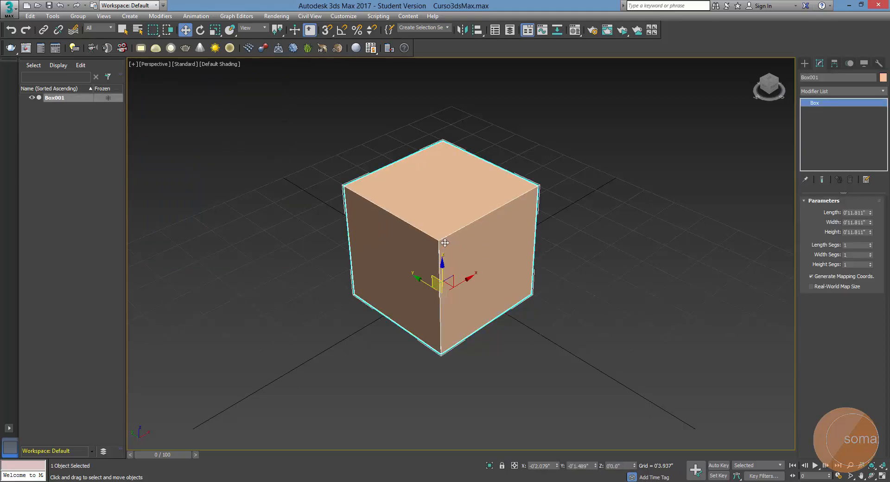
scroll(443, 248, down, 2)
scroll(443, 248, up, 2)
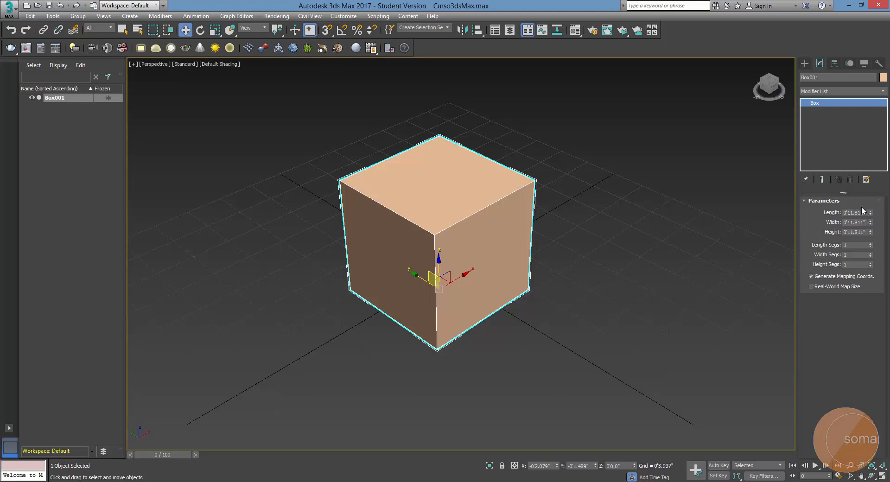
click(552, 213)
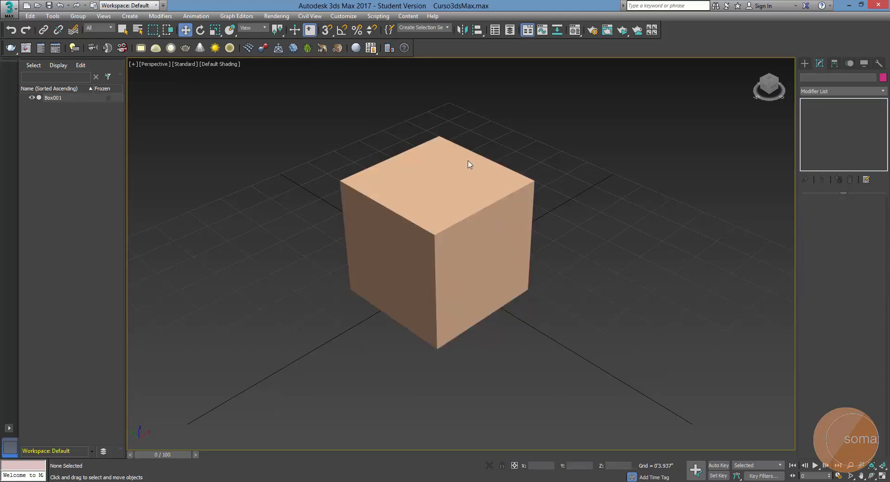
click(469, 165)
Review the system unit scale, keeping it in centimetres, and set the display unit scale to metric centimetres
click(342, 19)
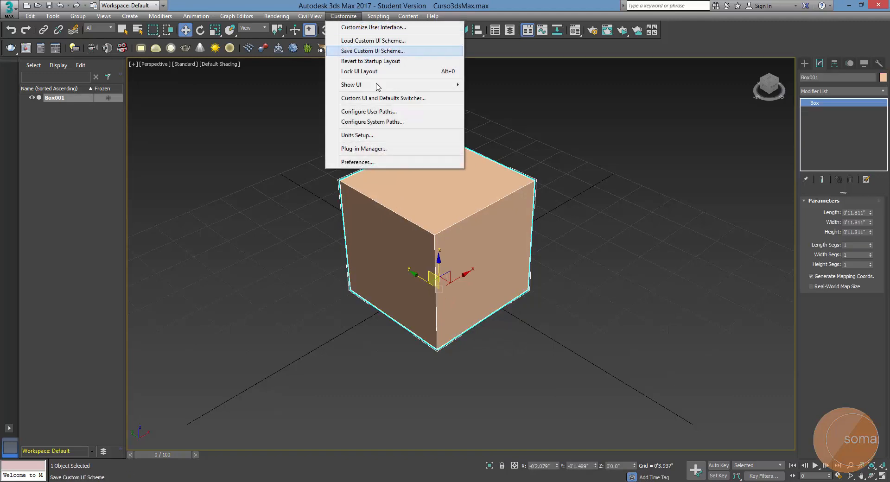
click(383, 137)
click(227, 100)
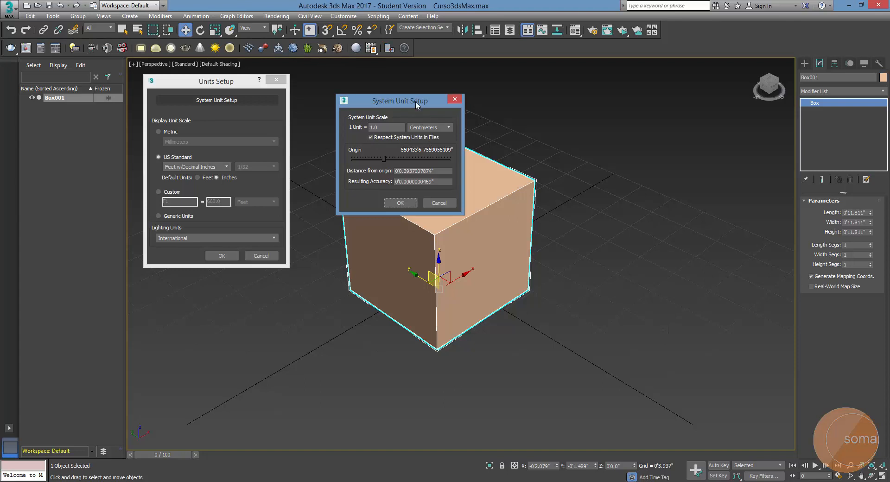
drag(415, 101, 380, 85)
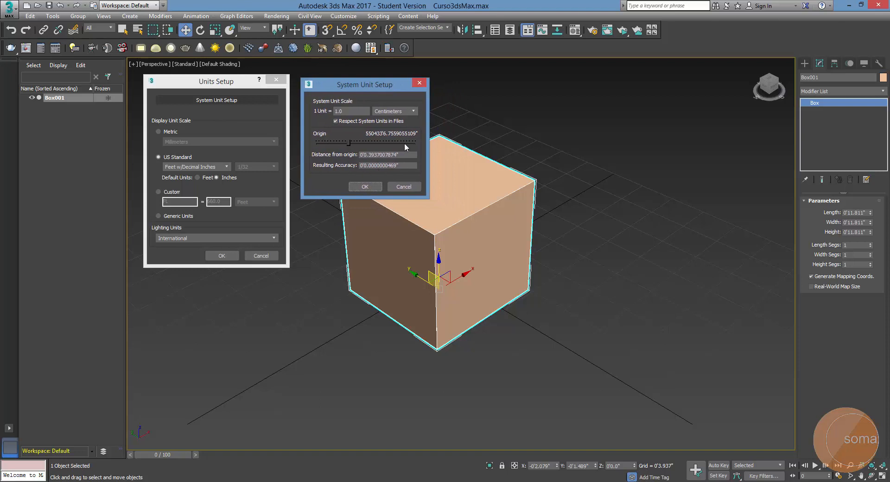
click(365, 186)
click(177, 134)
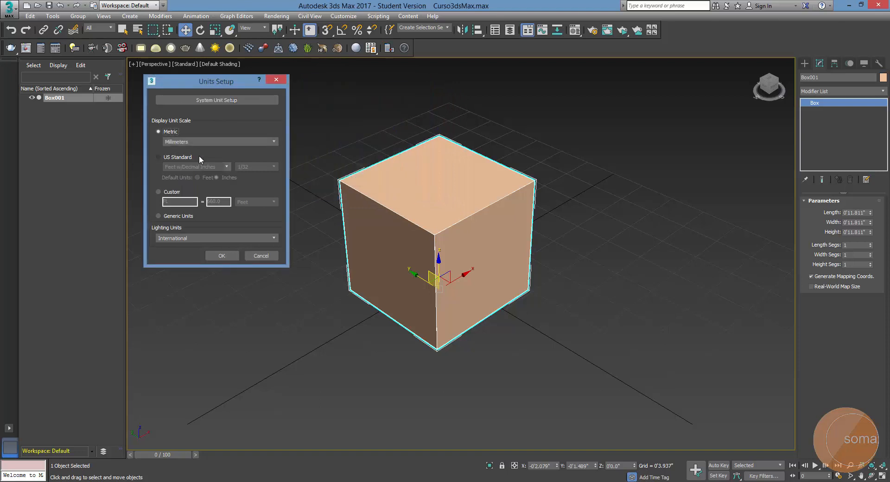
click(221, 142)
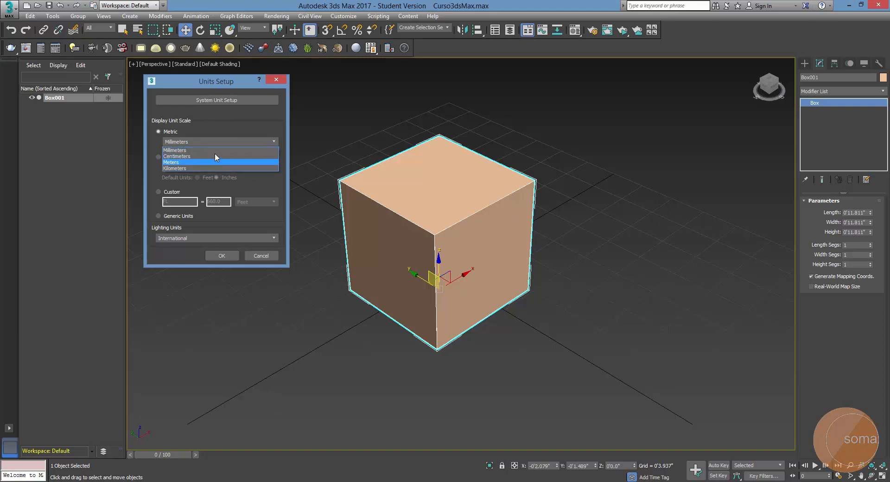
click(214, 157)
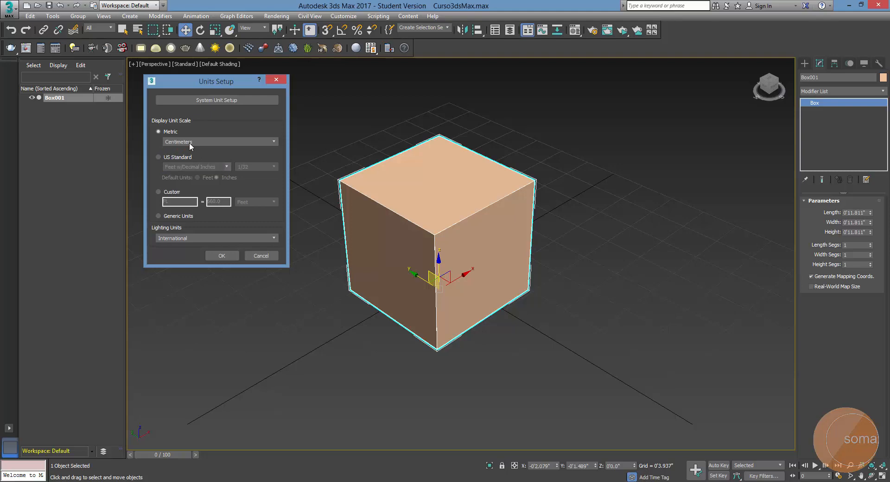
click(222, 256)
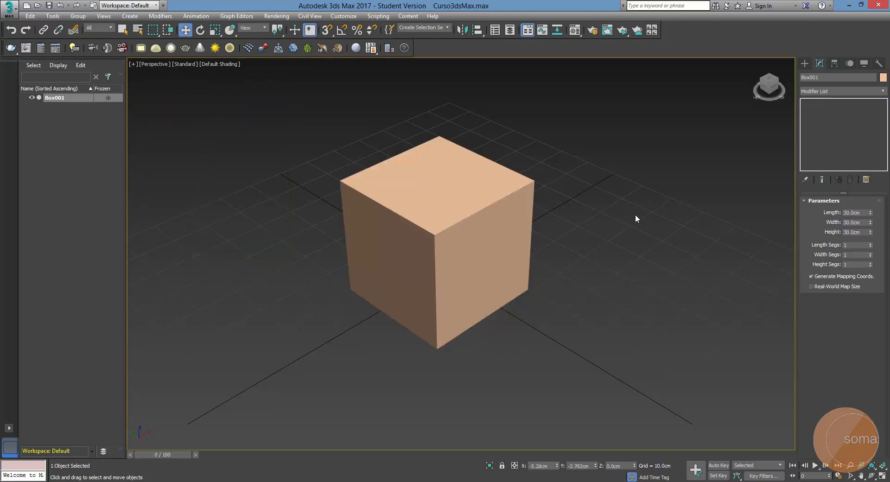
scroll(421, 219, down, 3)
scroll(421, 206, up, 3)
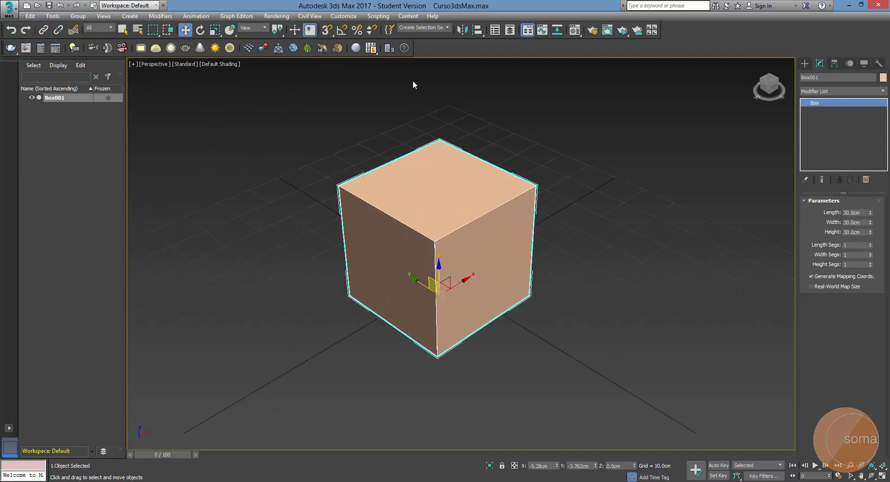
Examine the system unit scale alongside the metric display unit, keeping both in centimetres
click(343, 16)
click(357, 135)
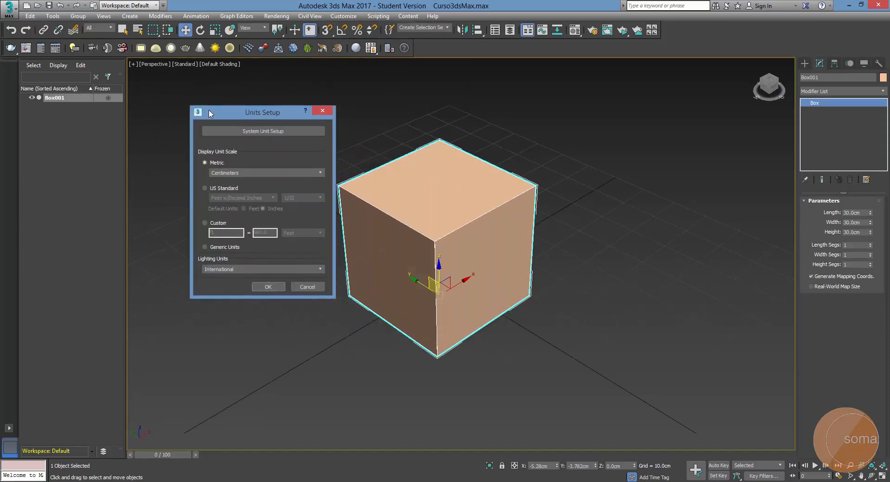
click(220, 173)
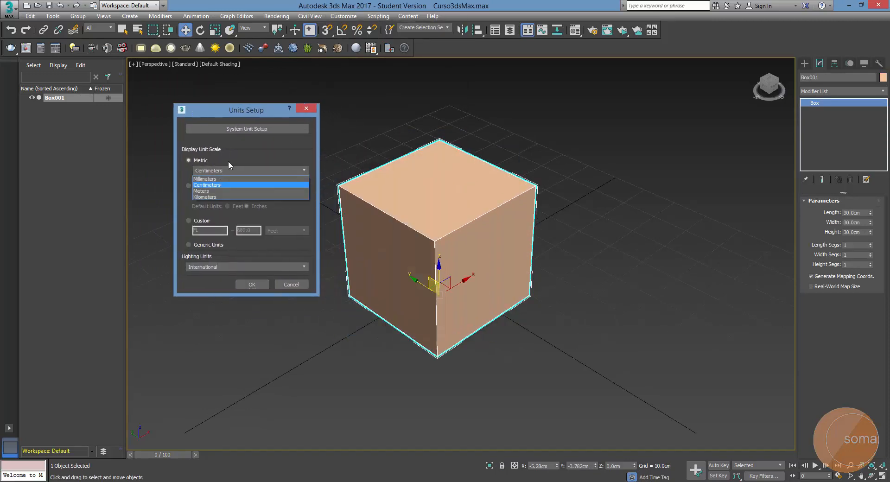
click(248, 129)
click(250, 128)
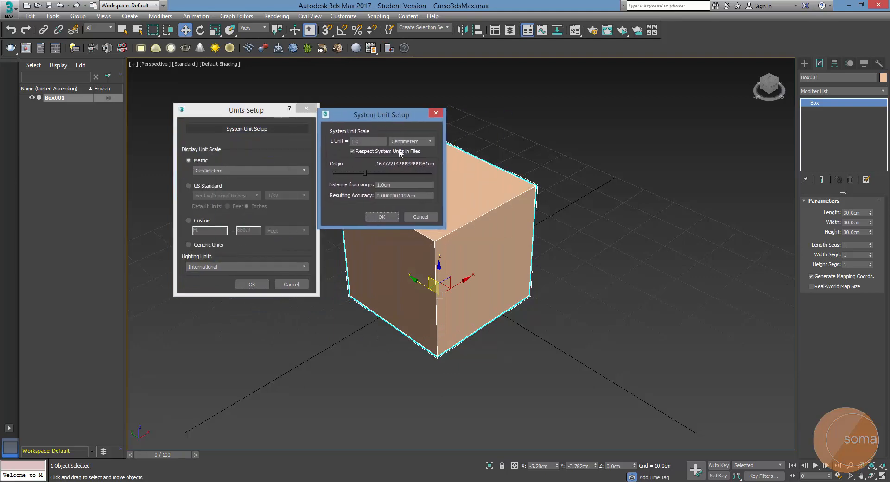
drag(386, 116, 402, 118)
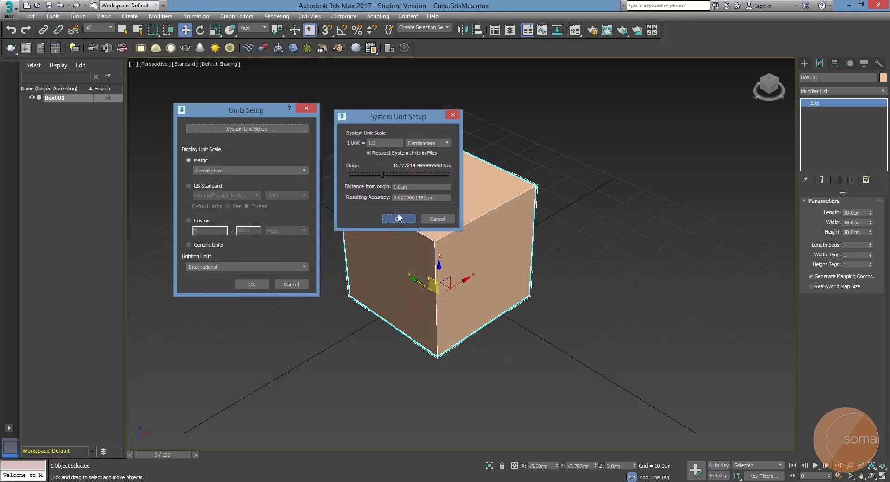
click(399, 218)
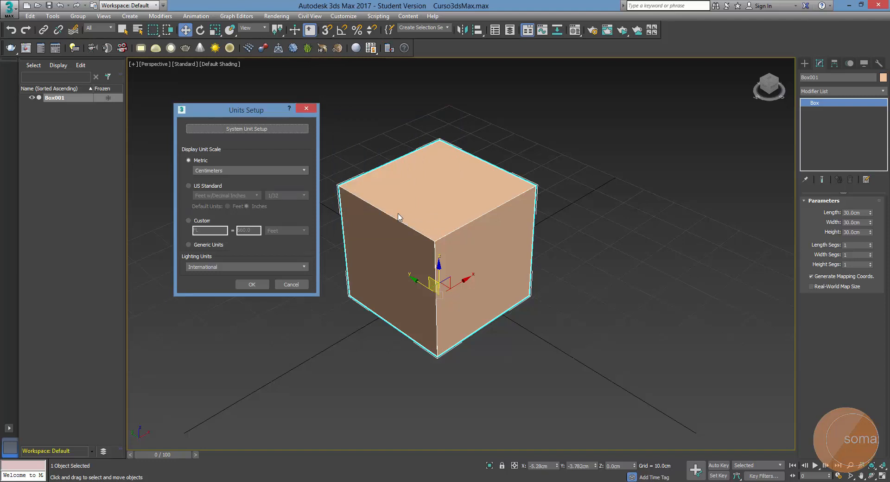
drag(252, 113, 219, 85)
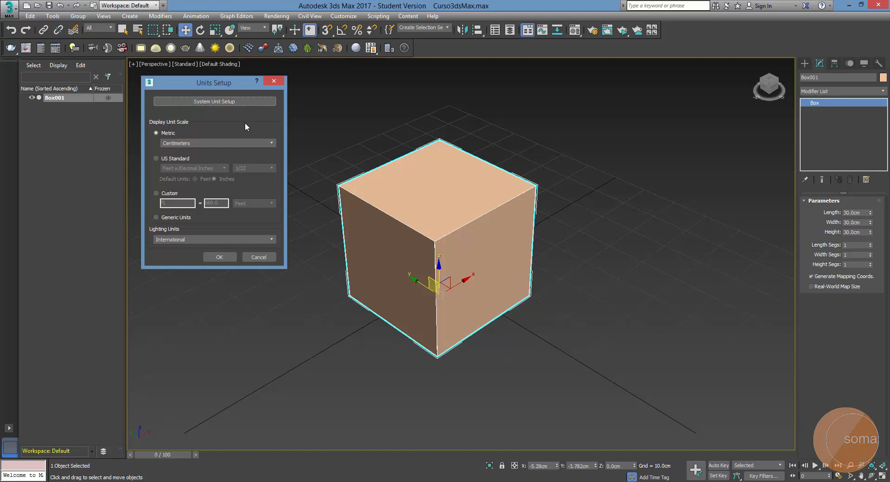
drag(232, 85, 234, 82)
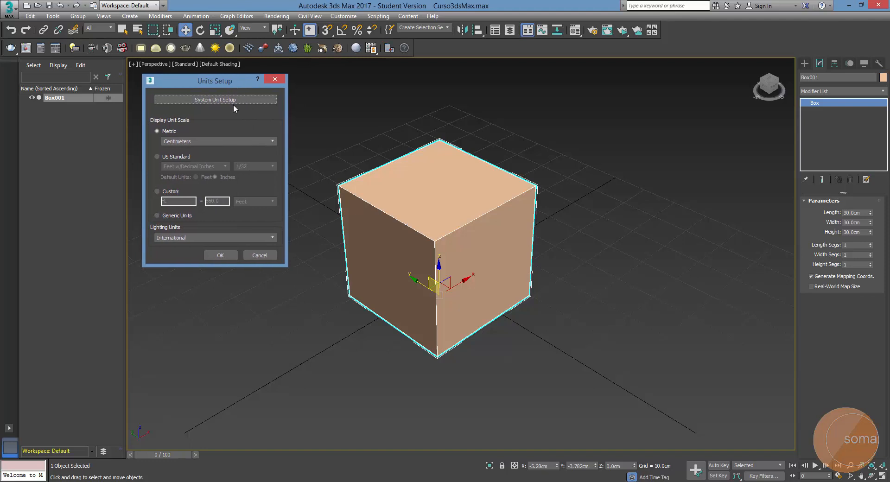
click(233, 103)
drag(248, 121, 428, 101)
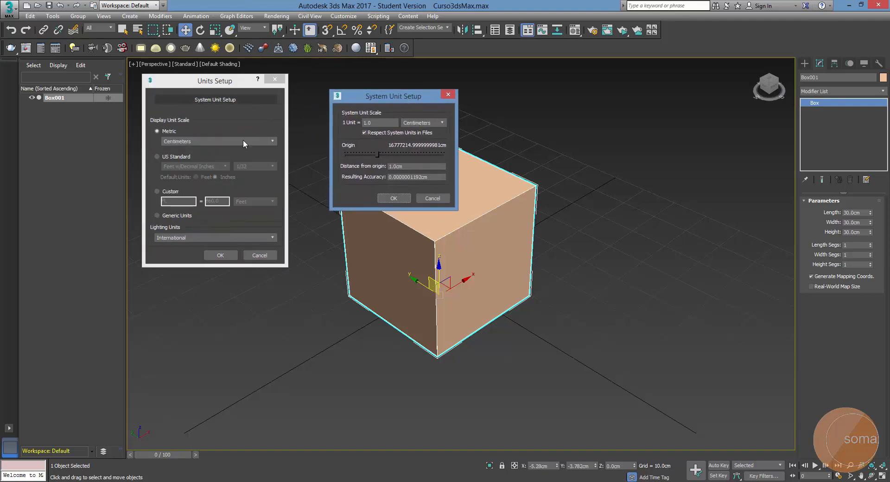
drag(368, 97, 351, 95)
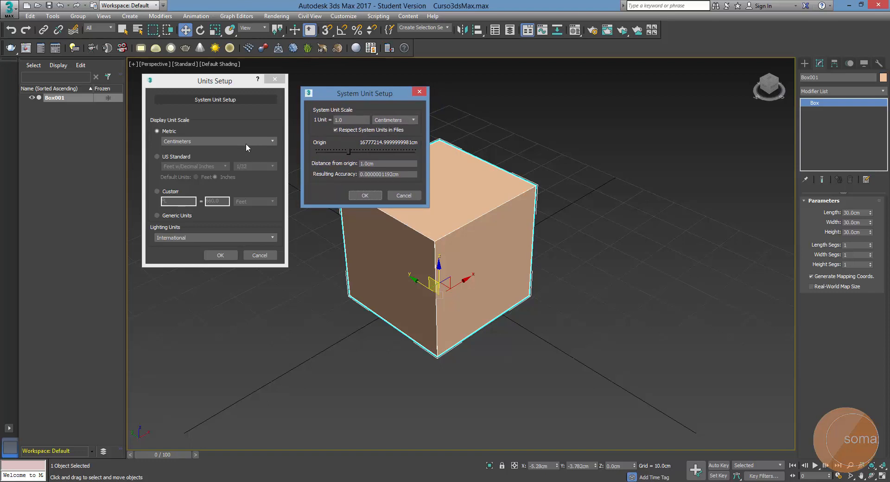
click(364, 195)
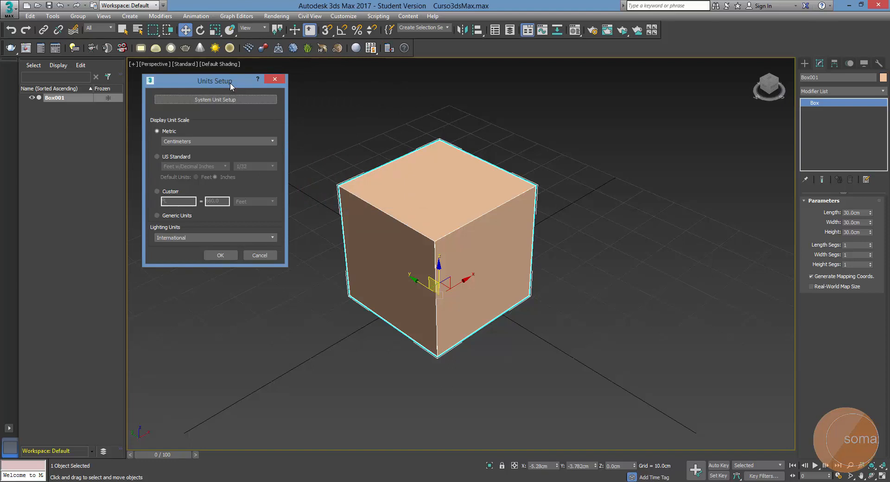
Confirm the units setup with the metric display unit scale kept at Centimeters
click(224, 141)
click(231, 149)
drag(223, 82, 229, 84)
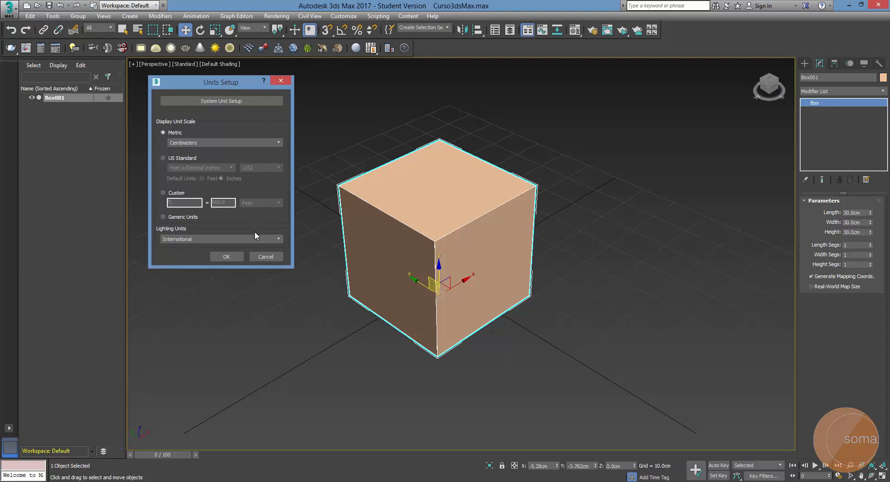
click(230, 259)
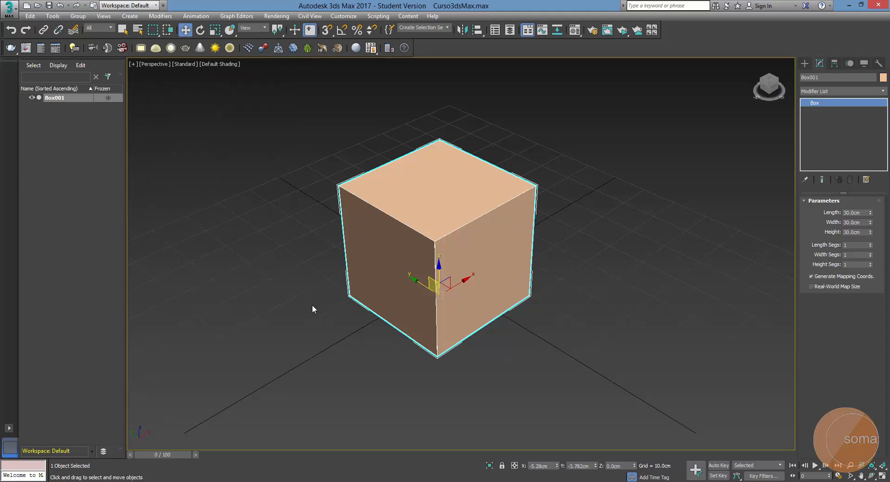
Examine the box against the home grid from near and far in the perspective view
scroll(406, 250, down, 2)
scroll(410, 250, up, 2)
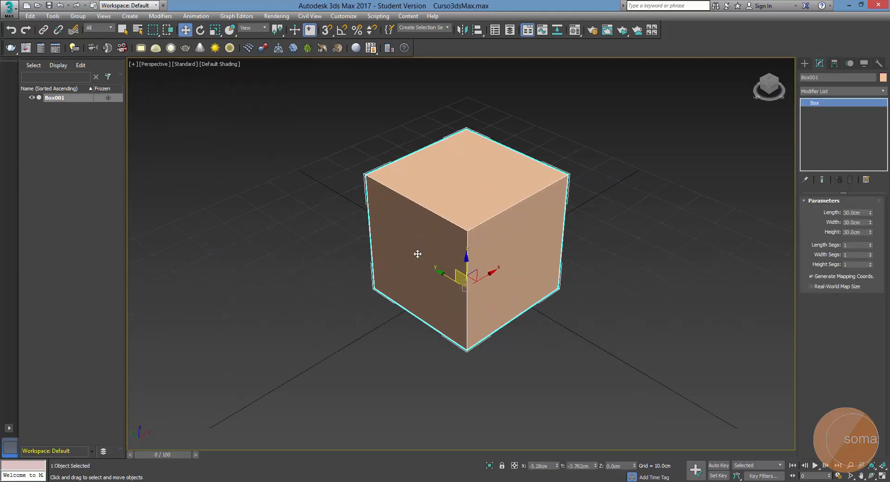
scroll(431, 241, down, 2)
scroll(436, 237, down, 2)
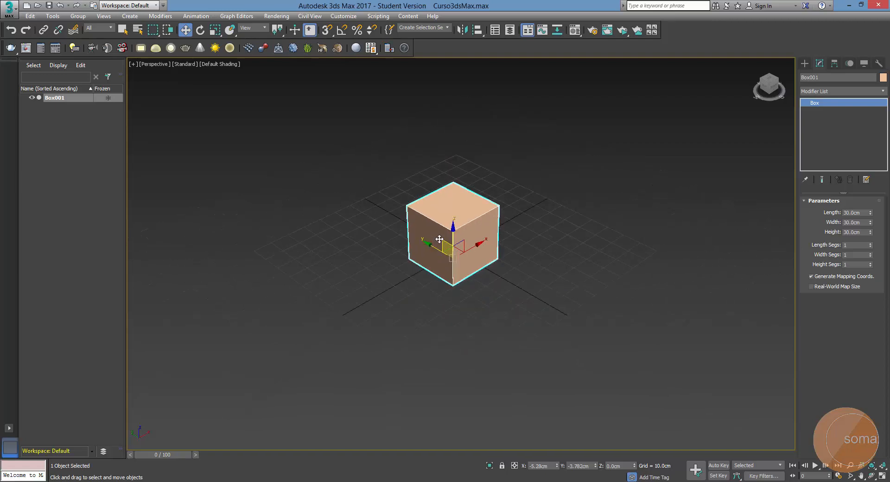
scroll(440, 239, up, 2)
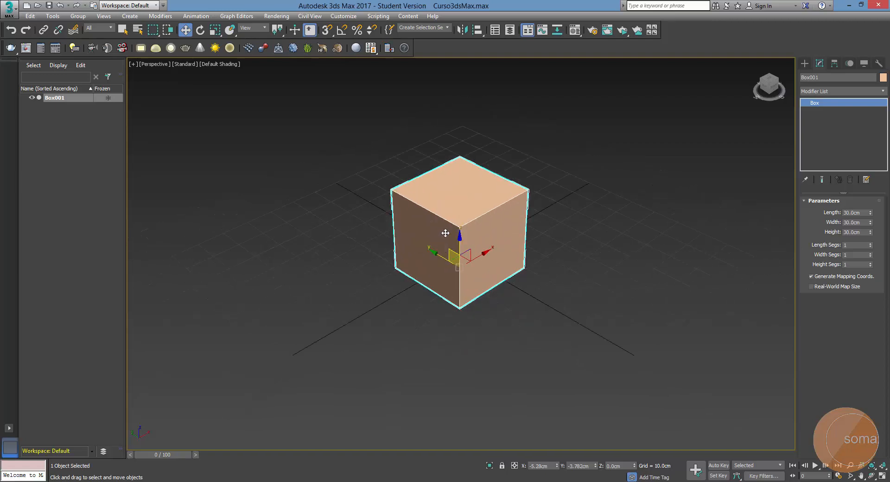
scroll(443, 236, up, 2)
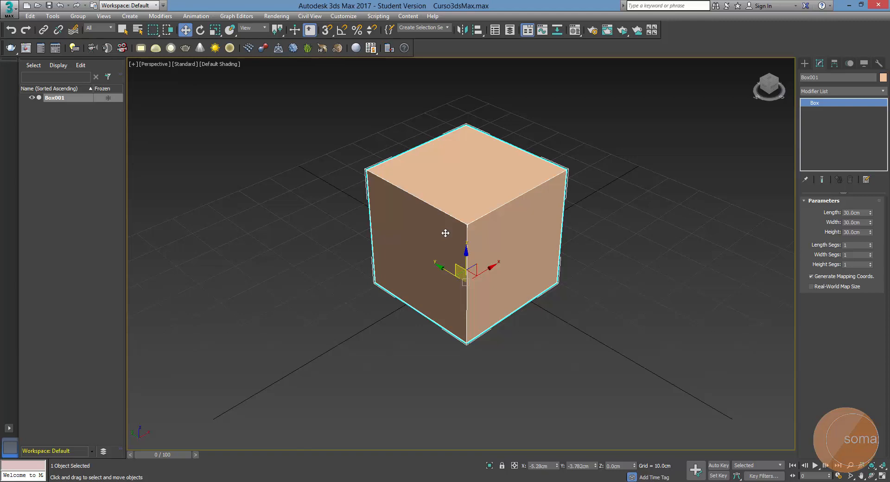
scroll(445, 232, down, 3)
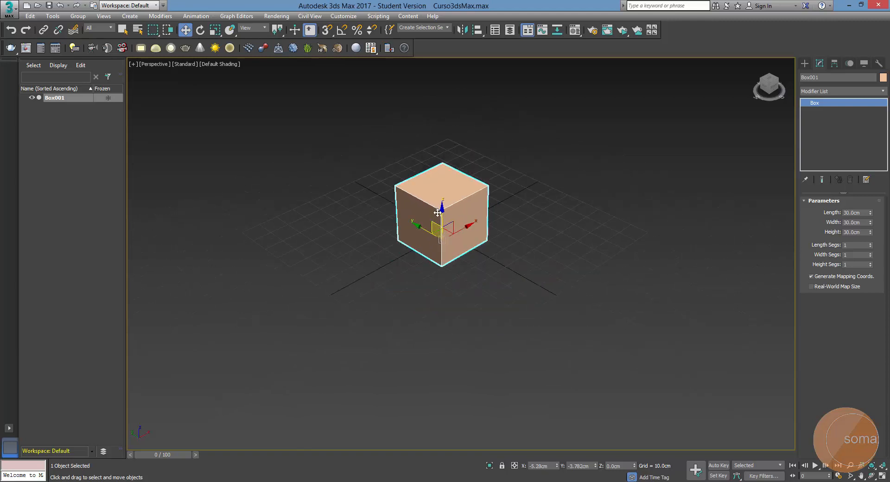
scroll(437, 213, up, 2)
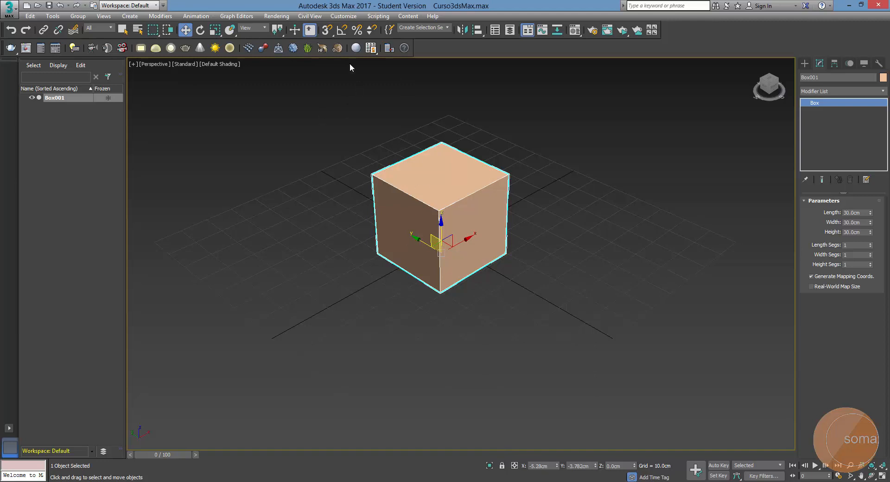
Set the home grid spacing to 50 cm in the grid and snap settings and check the grid around the box
right_click(341, 31)
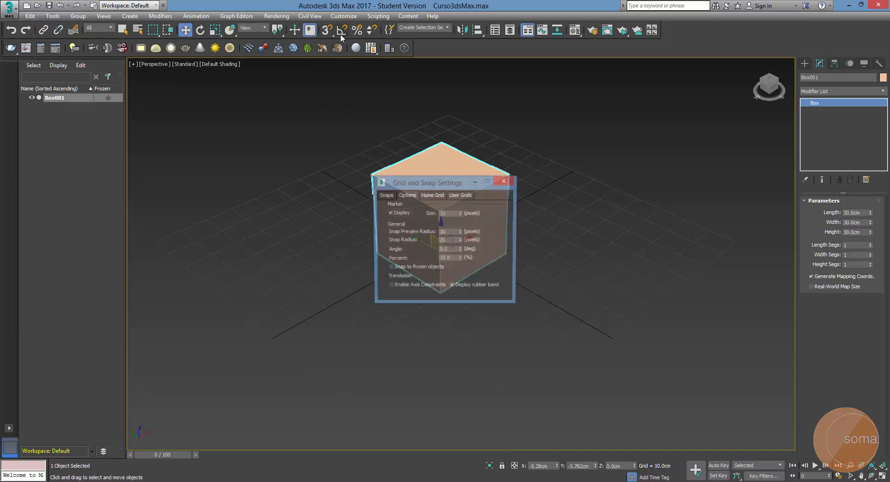
drag(407, 182, 182, 100)
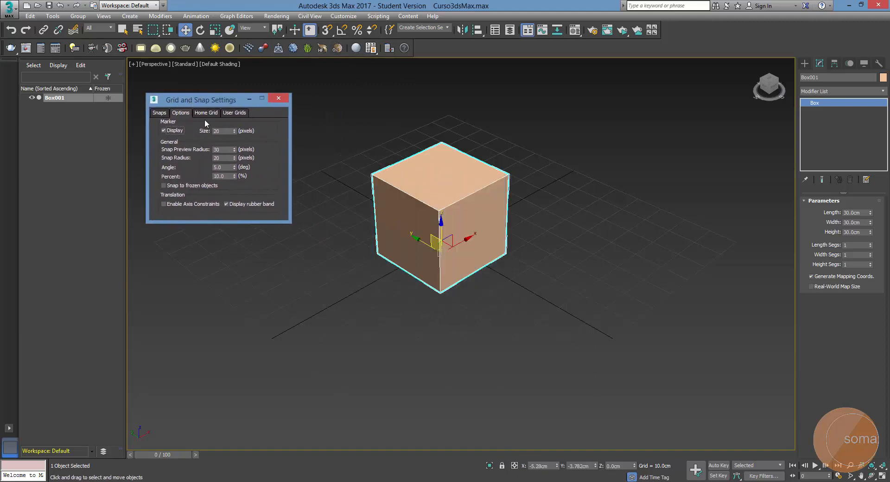
click(204, 112)
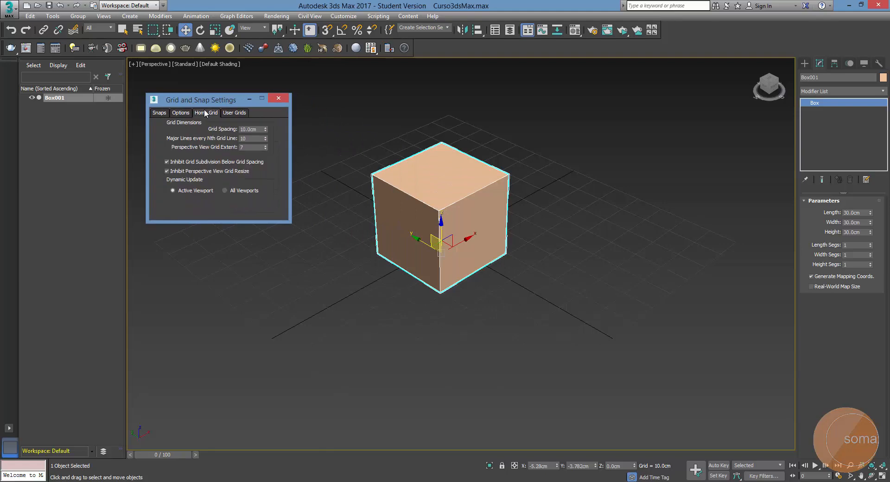
double_click(257, 132)
text(50)
click(488, 192)
scroll(488, 192, down, 5)
scroll(520, 213, up, 2)
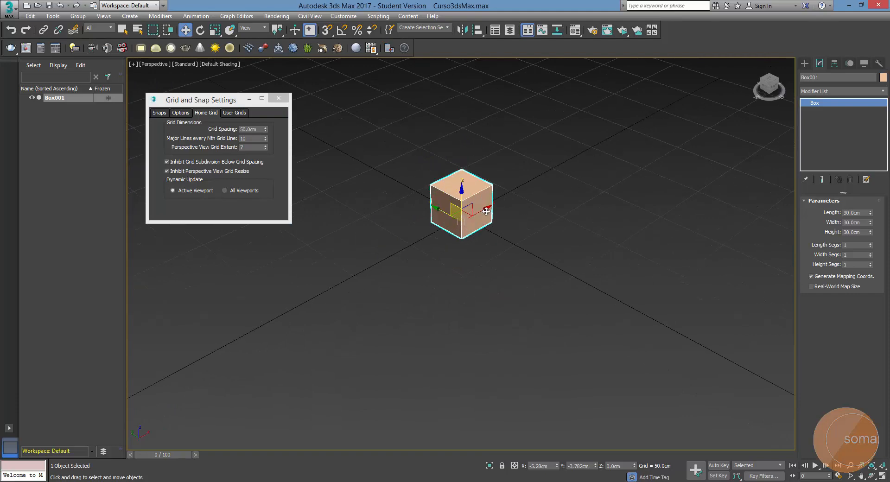
scroll(445, 197, up, 3)
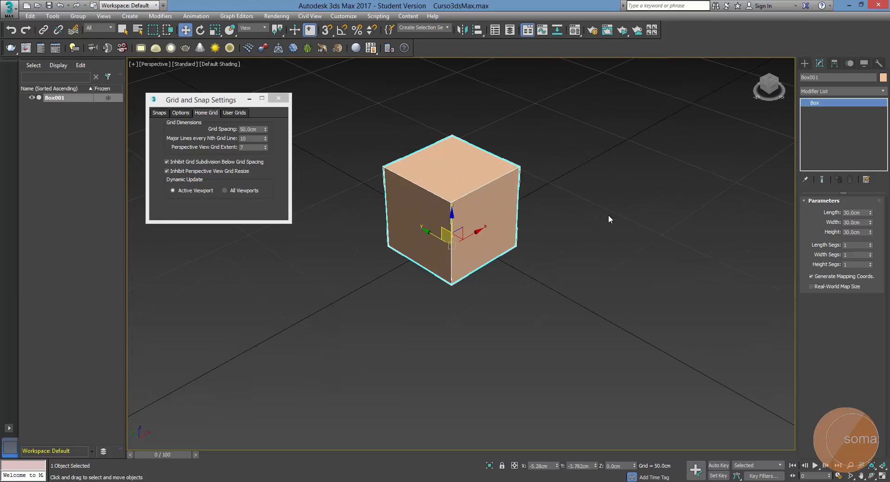
middle_drag(500, 264, 494, 253)
click(278, 98)
Examine how the grid spacing relates to the box in the perspective and Front views at different zoom levels
scroll(463, 318, down, 5)
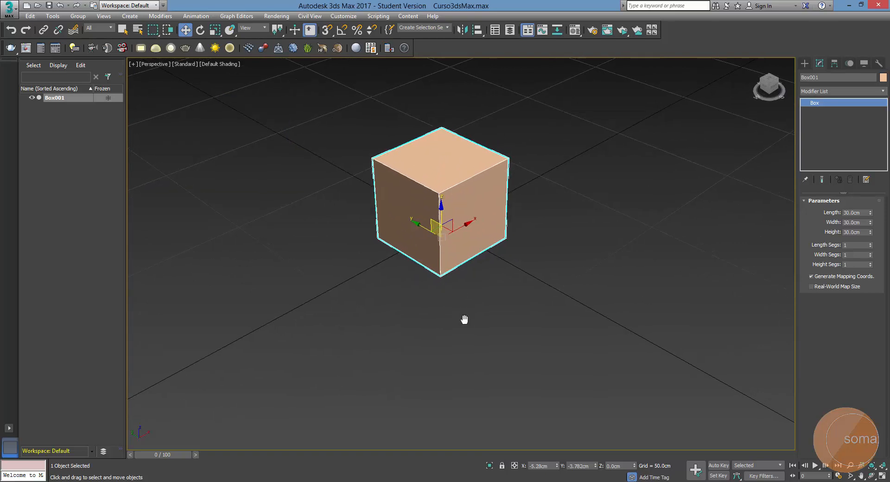
scroll(463, 315, up, 5)
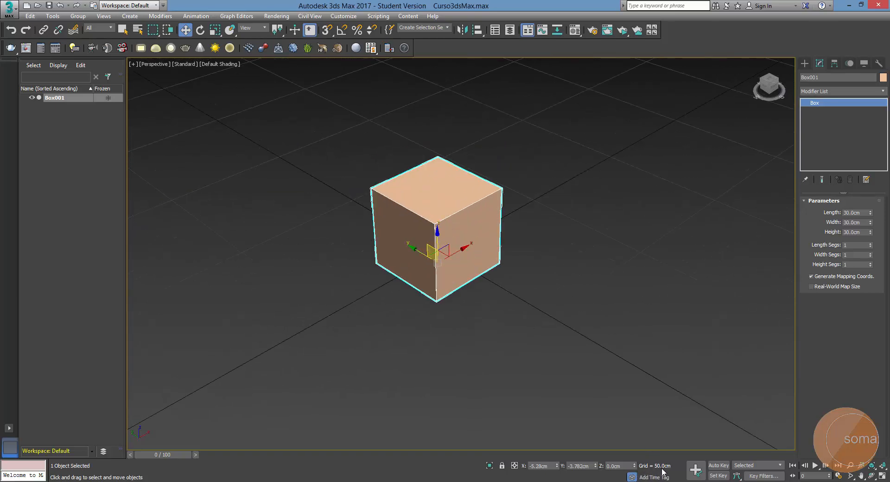
middle_drag(470, 325, 480, 325)
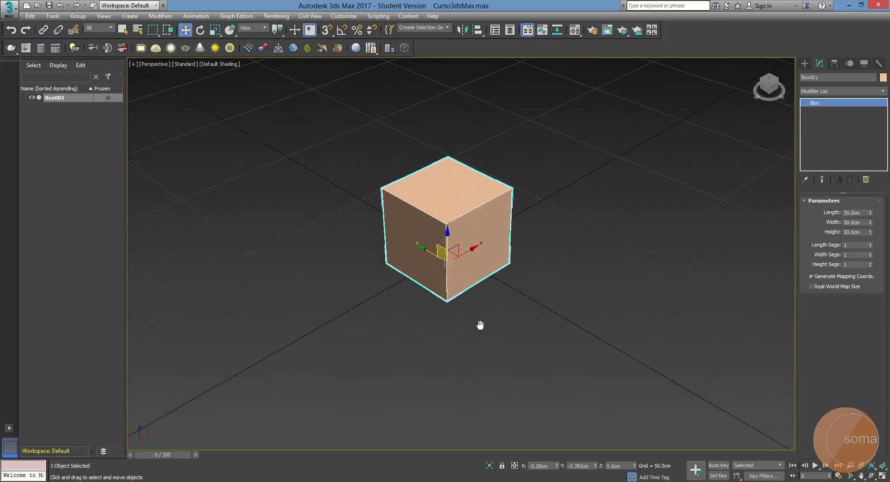
key(f)
scroll(472, 301, down, 10)
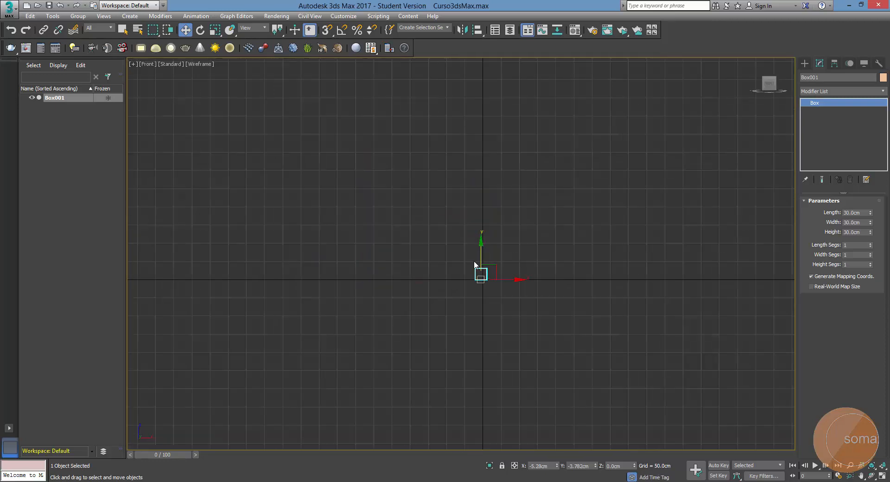
scroll(478, 276, up, 15)
scroll(482, 268, down, 8)
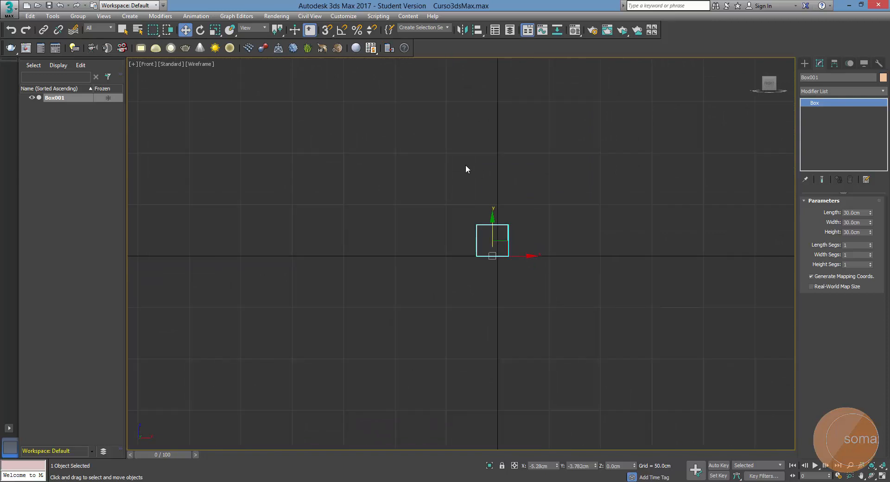
scroll(507, 269, down, 4)
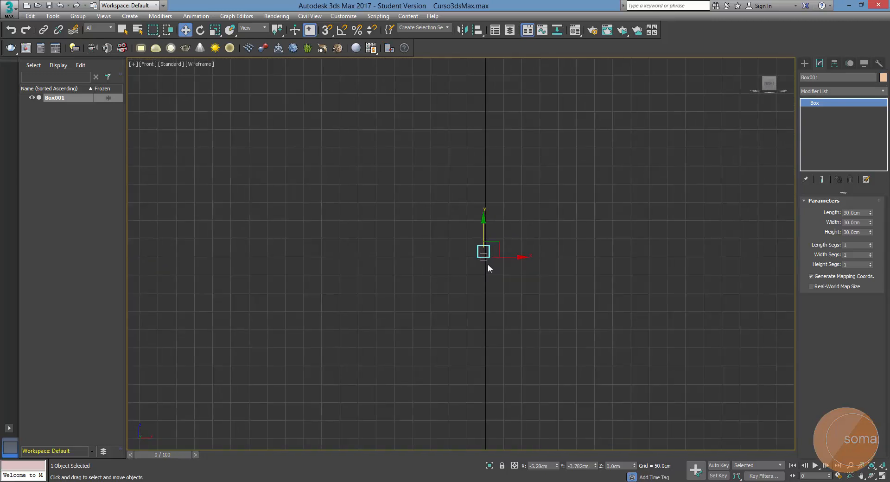
scroll(482, 257, down, 4)
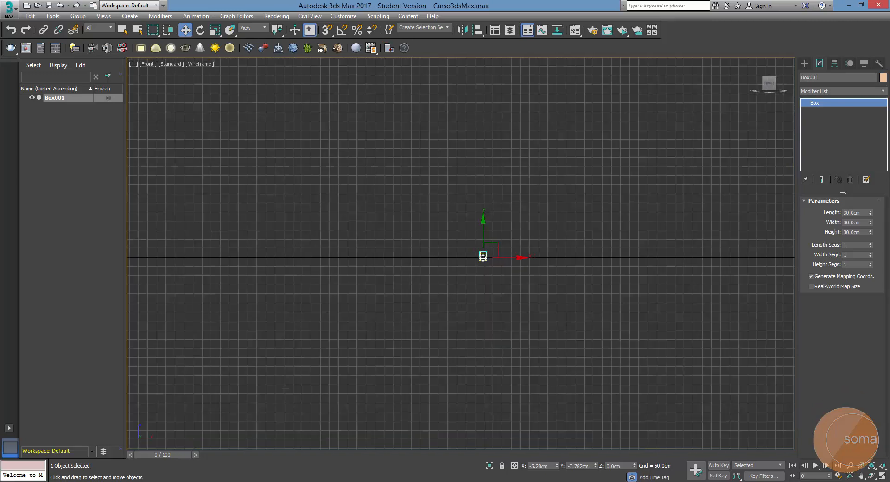
scroll(482, 257, down, 2)
scroll(483, 258, down, 2)
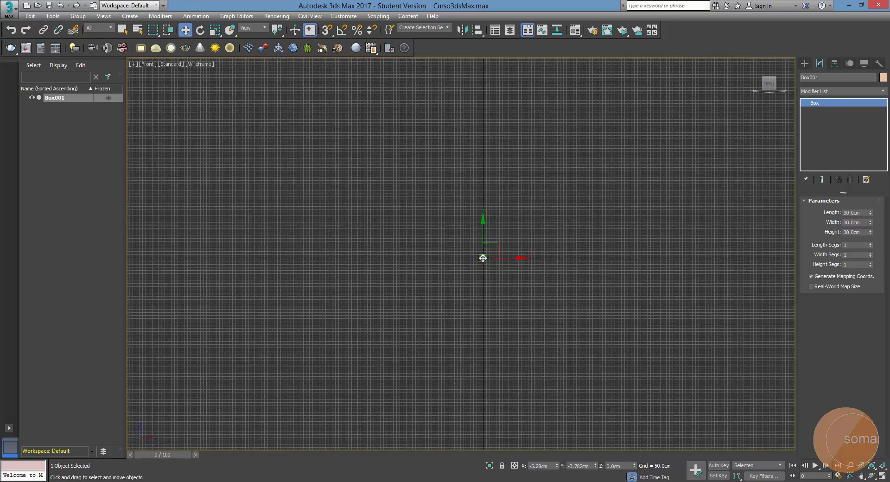
scroll(482, 257, down, 1)
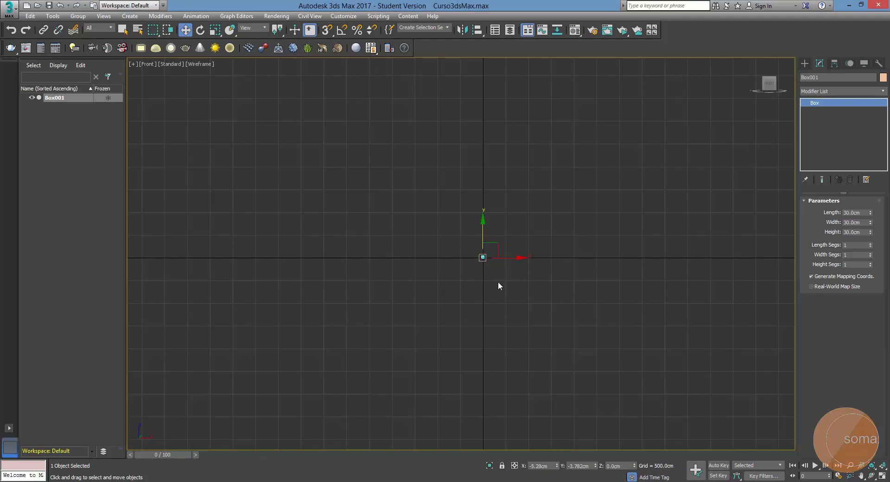
scroll(482, 256, down, 1)
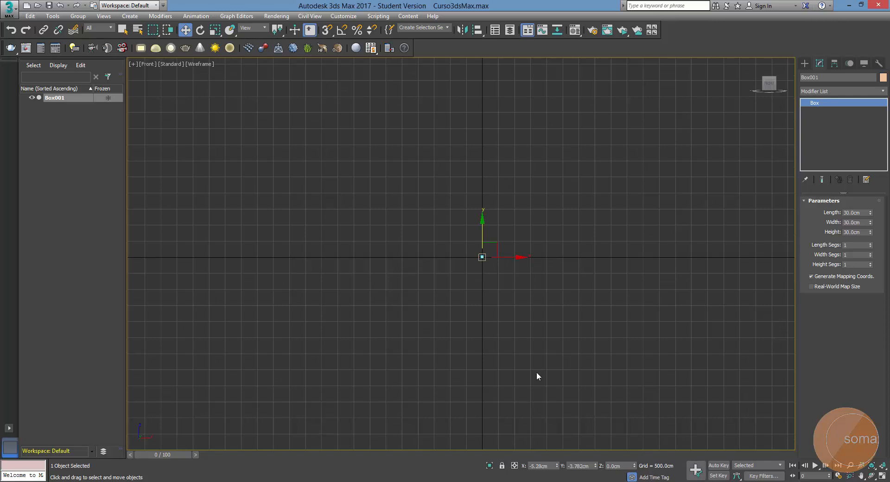
scroll(484, 264, up, 5)
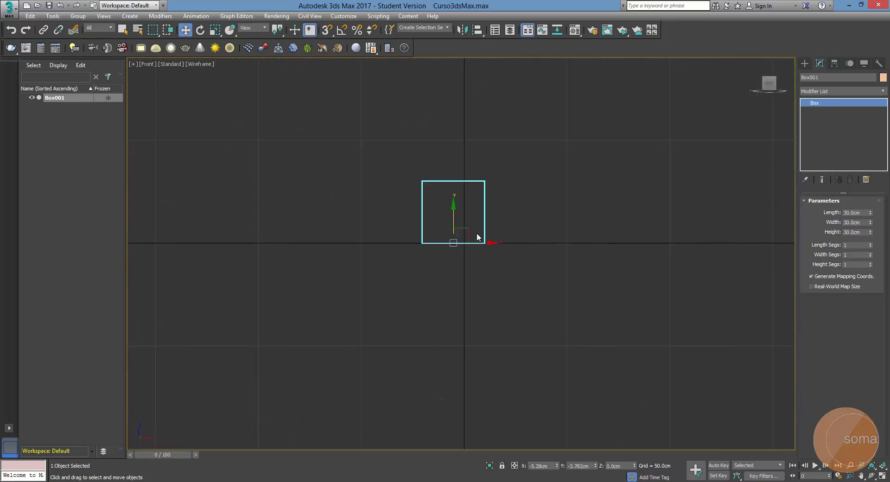
scroll(463, 238, up, 3)
scroll(466, 238, down, 4)
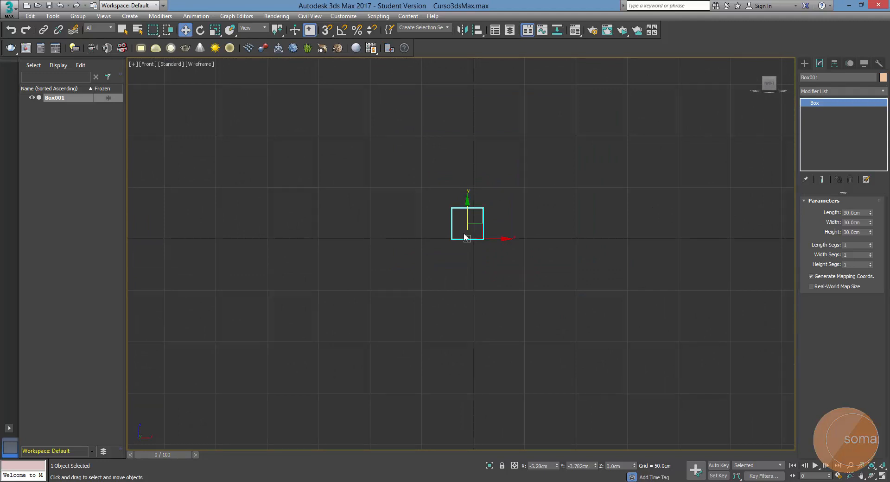
Return to the perspective view and adjust the home grid's Perspective View Grid Extent, trying 13 and 4 before enlarging it again
key(p)
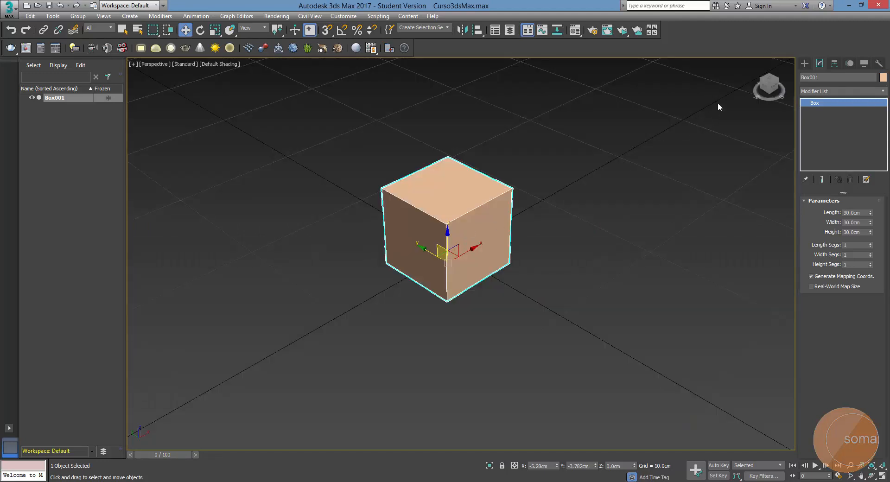
click(755, 63)
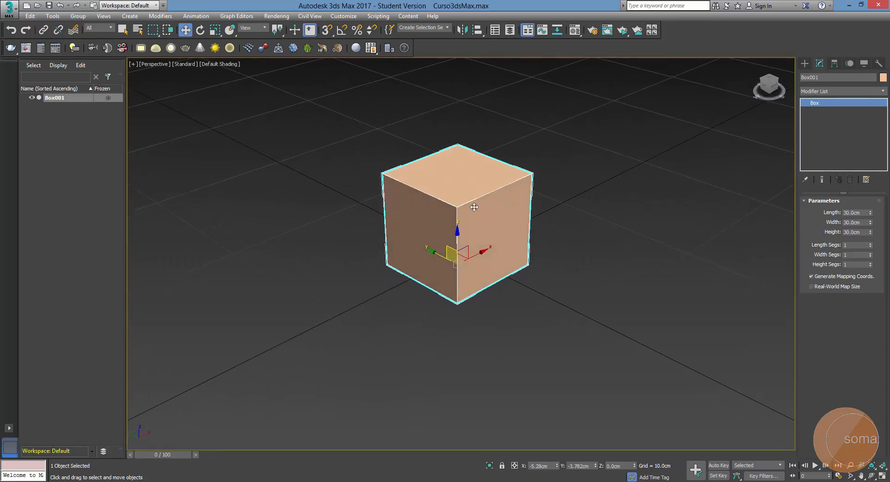
scroll(438, 225, up, 2)
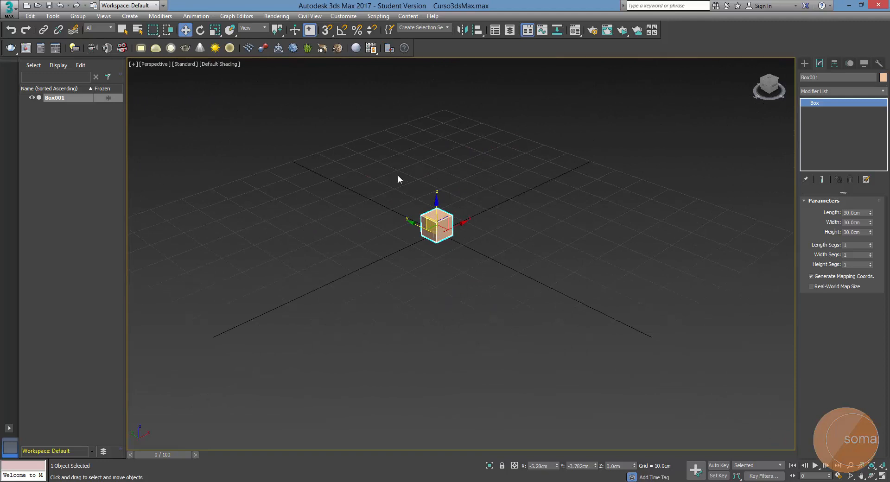
right_click(342, 30)
click(207, 112)
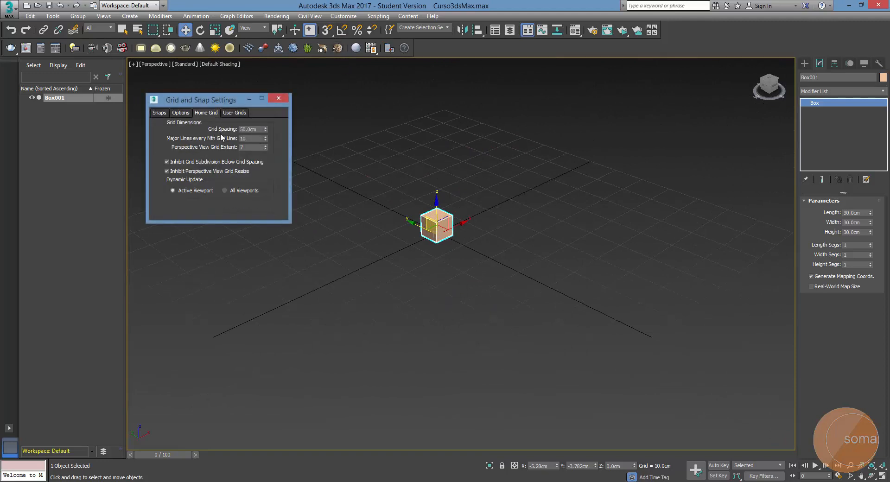
click(265, 146)
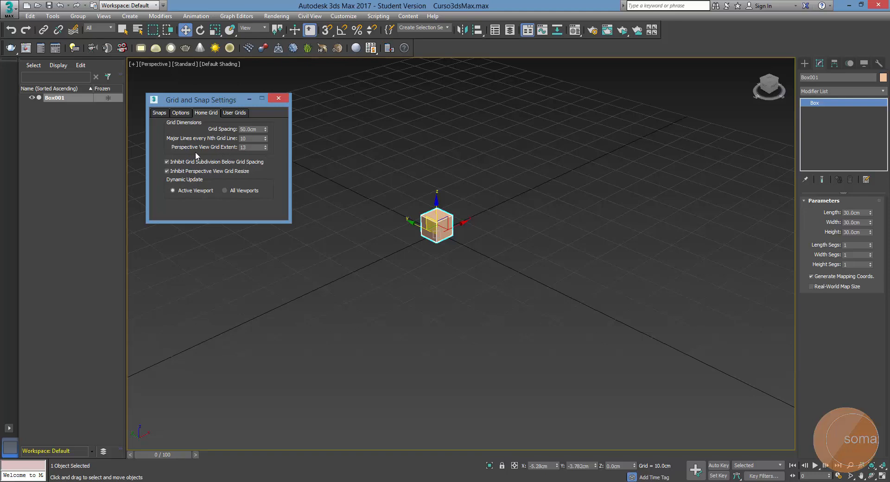
click(265, 148)
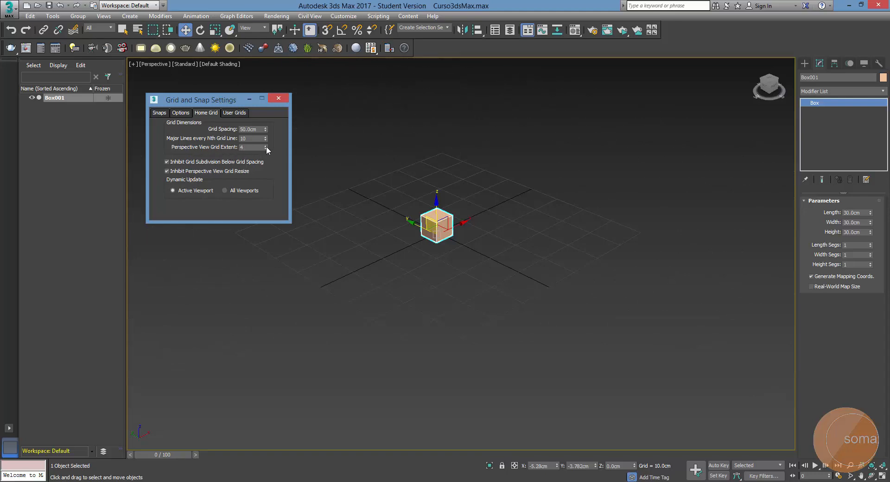
click(266, 146)
click(278, 98)
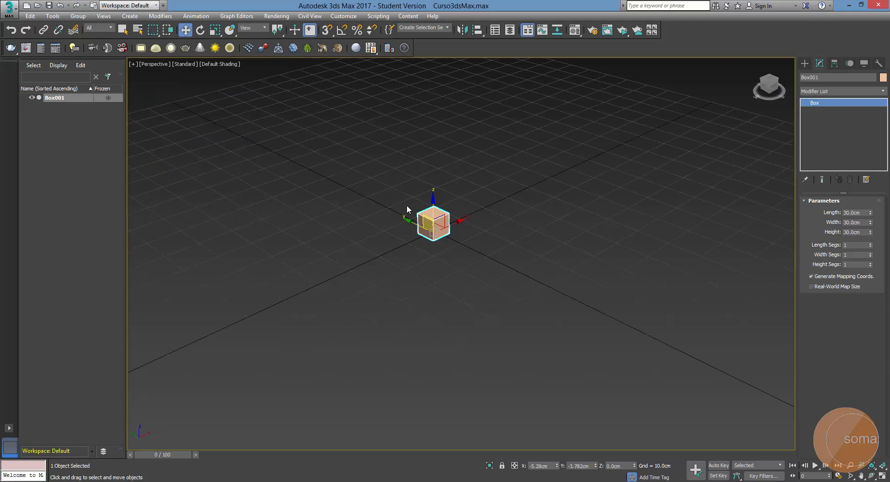
Examine the box against the enlarged perspective grid at several zoom levels
scroll(430, 221, up, 4)
click(449, 246)
scroll(445, 247, down, 2)
scroll(433, 248, up, 2)
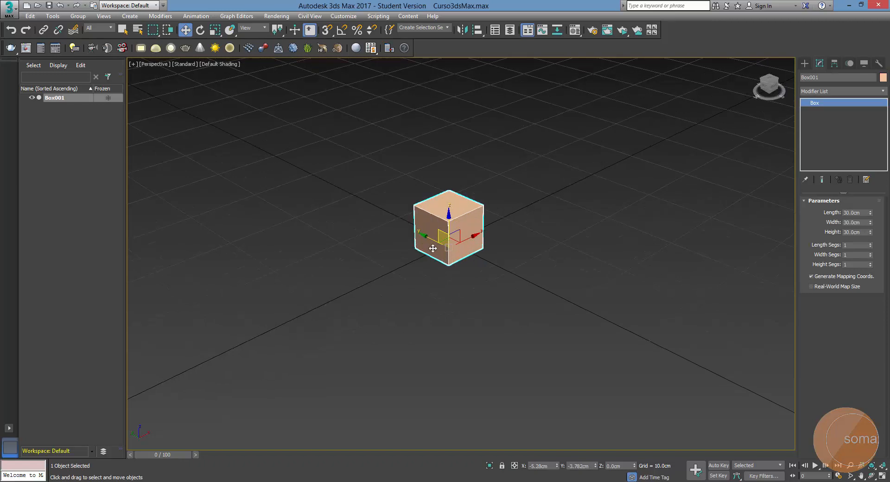
middle_drag(433, 248, 451, 249)
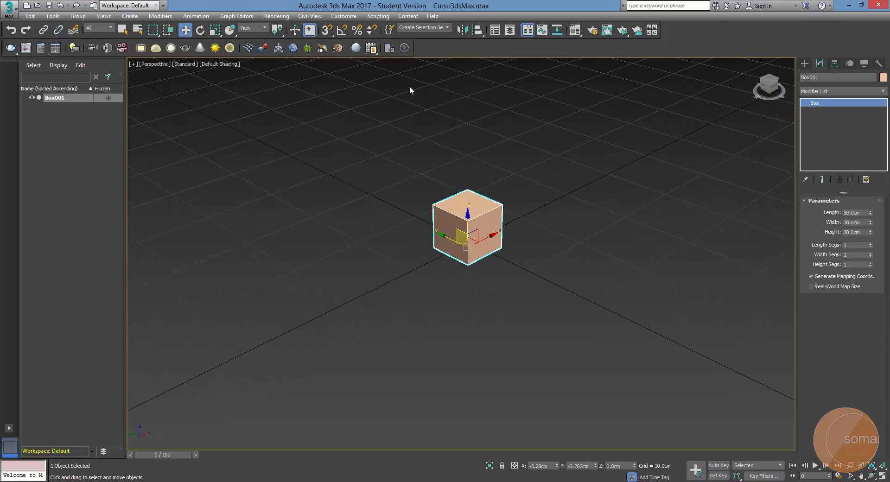
click(532, 224)
click(469, 231)
middle_drag(475, 290, 476, 305)
click(477, 301)
scroll(468, 284, down, 2)
click(469, 264)
scroll(468, 297, up, 2)
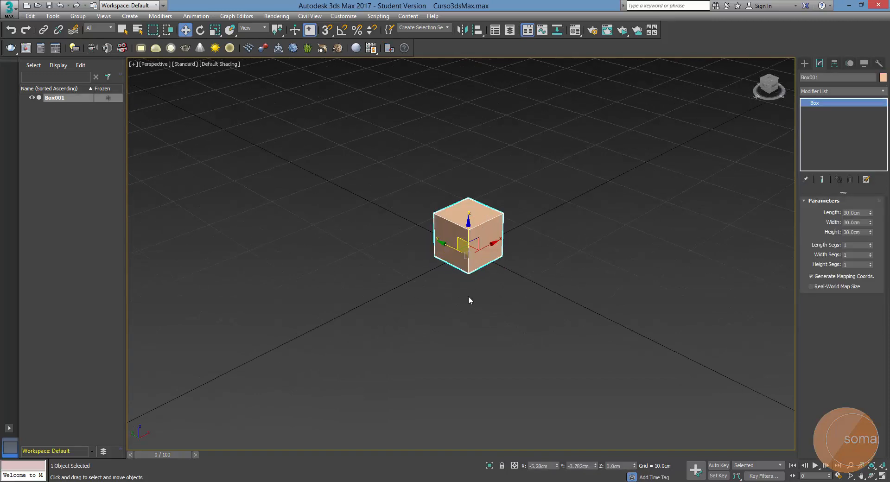
Toggle the box's selection in the perspective view and leave it deselected
click(468, 289)
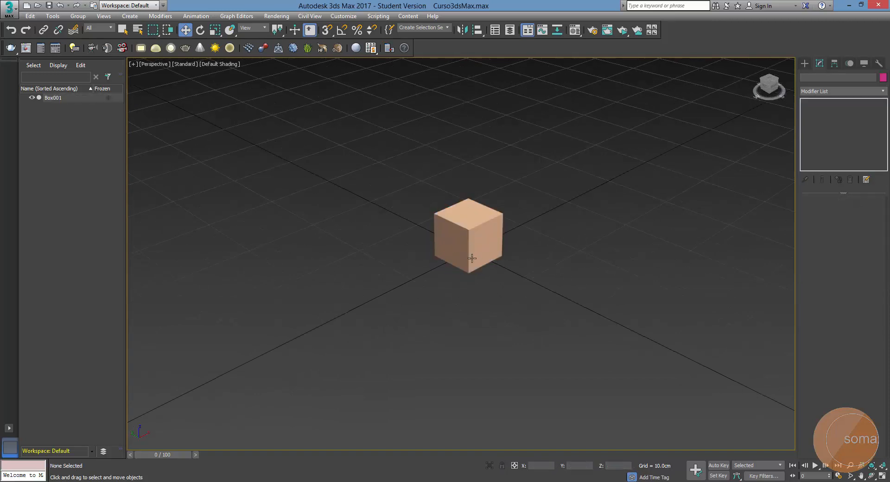
click(471, 257)
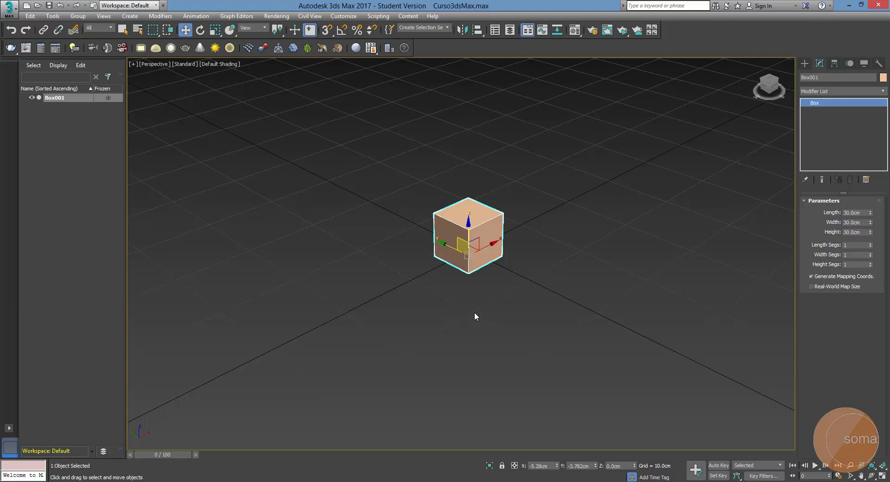
click(474, 312)
click(471, 265)
click(479, 332)
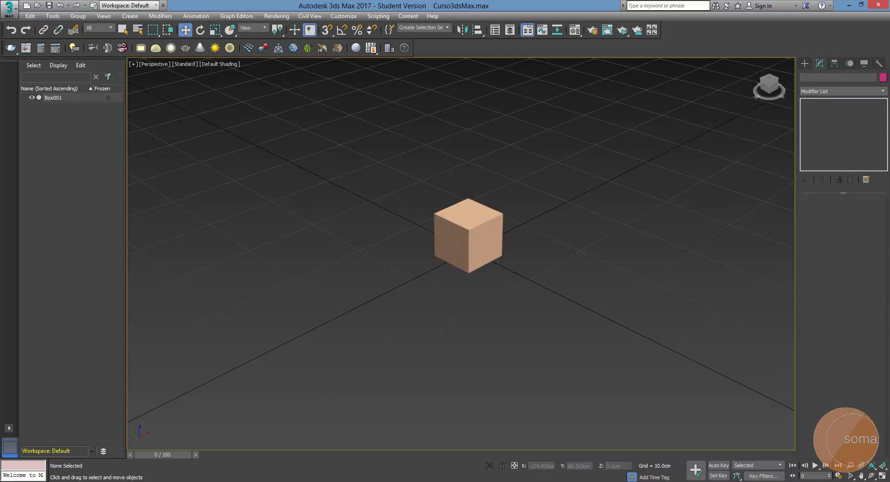